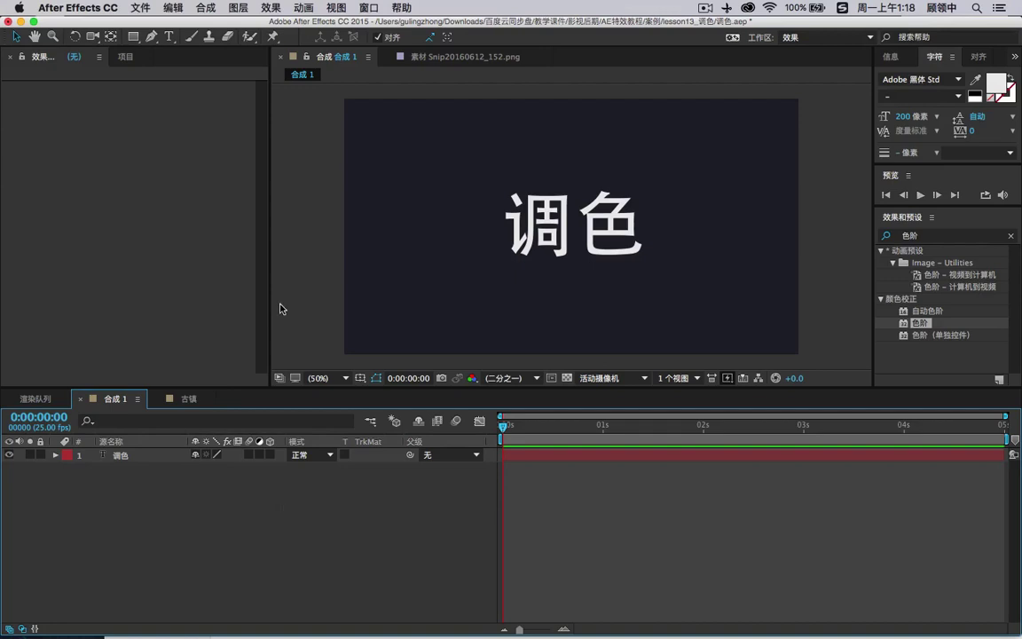
# - Open the colour-theory image Snip20160612_152.png from the project in the footage viewer
pyautogui.click(125, 57)
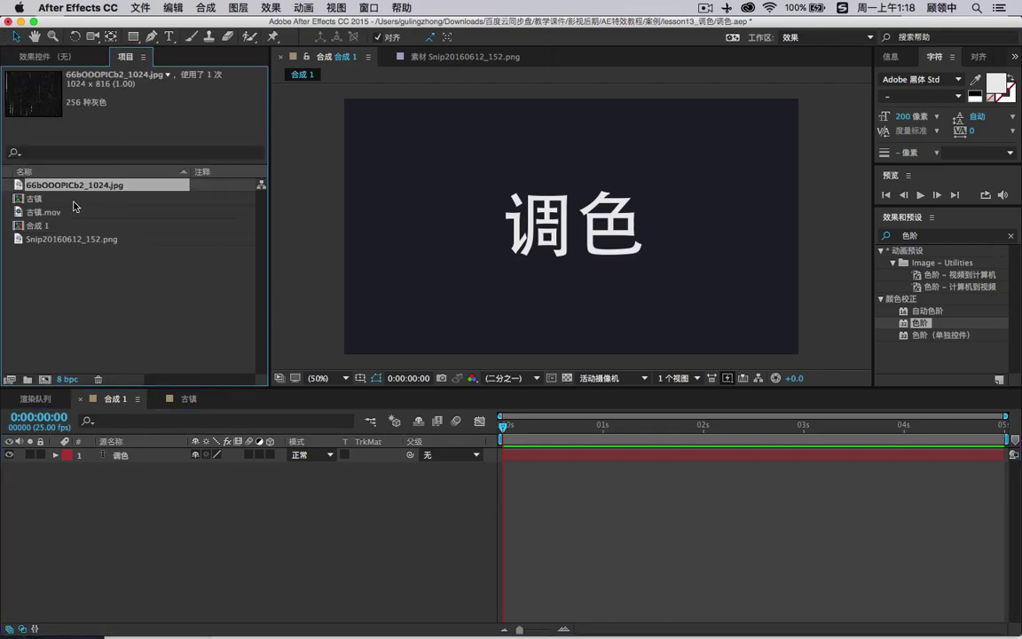
pyautogui.click(64, 239)
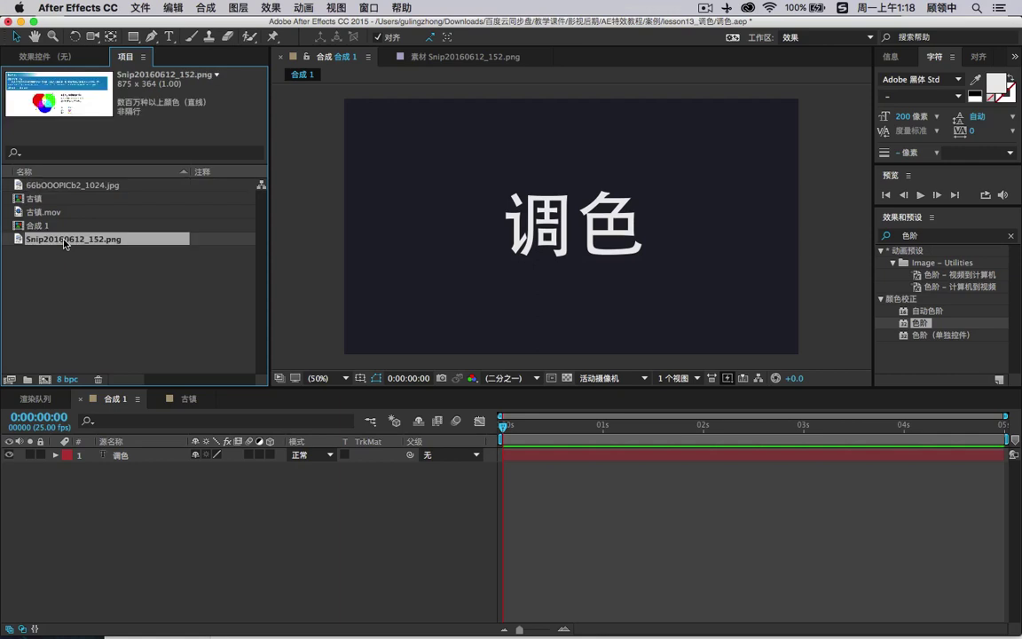
pyautogui.doubleClick(64, 239)
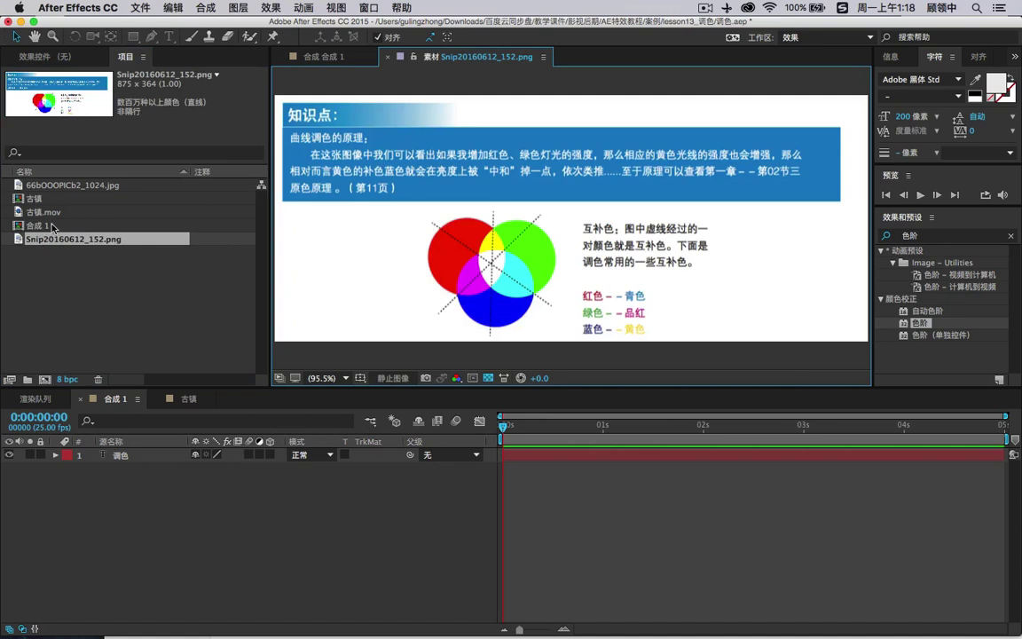
# - Preview the 古镇 composition up to 0:00:01:18 with the clip's colour effects and the scratch texture layer switched on
pyautogui.click(190, 399)
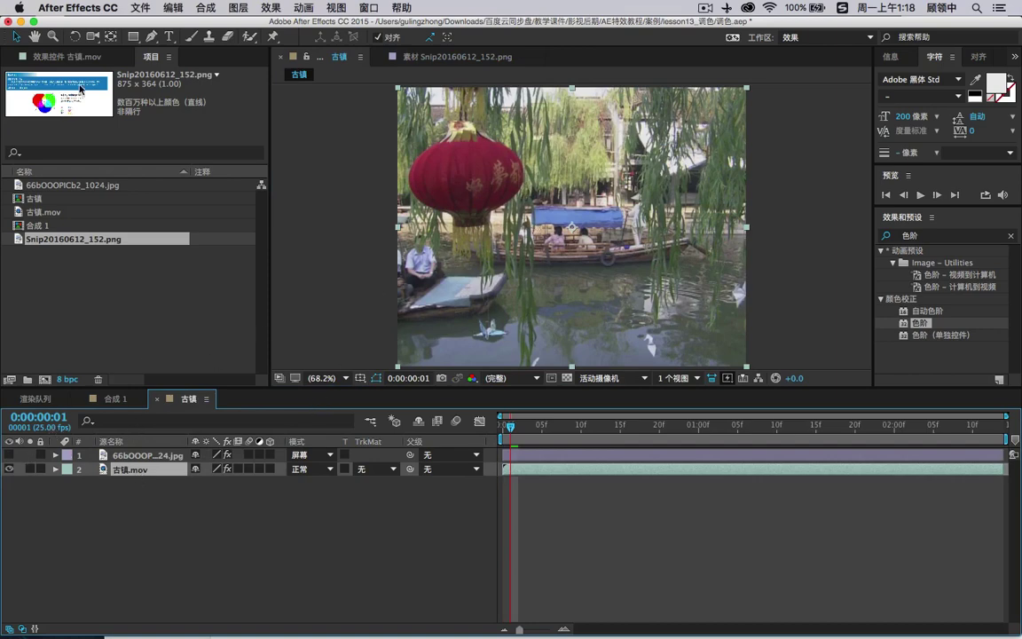
pyautogui.click(66, 55)
pyautogui.click(17, 103)
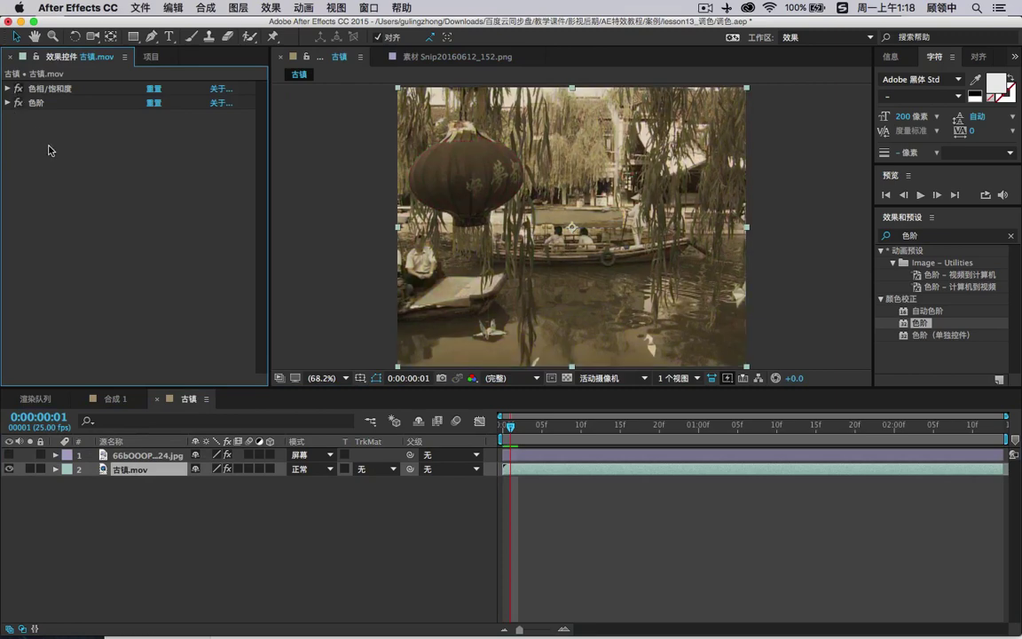
pyautogui.click(118, 454)
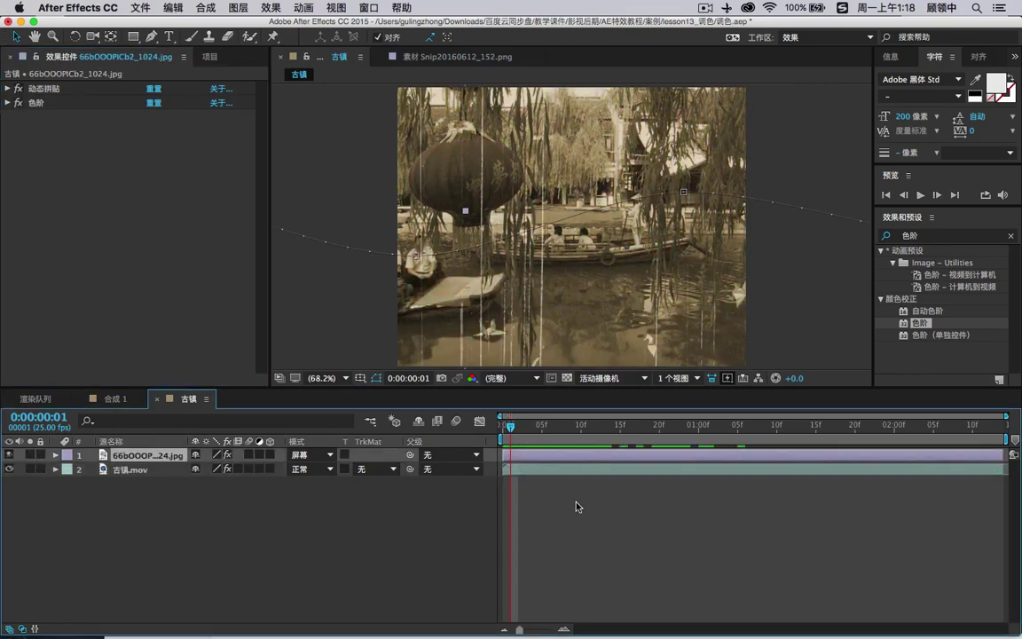
pyautogui.moveTo(511, 427); pyautogui.dragTo(839, 427)
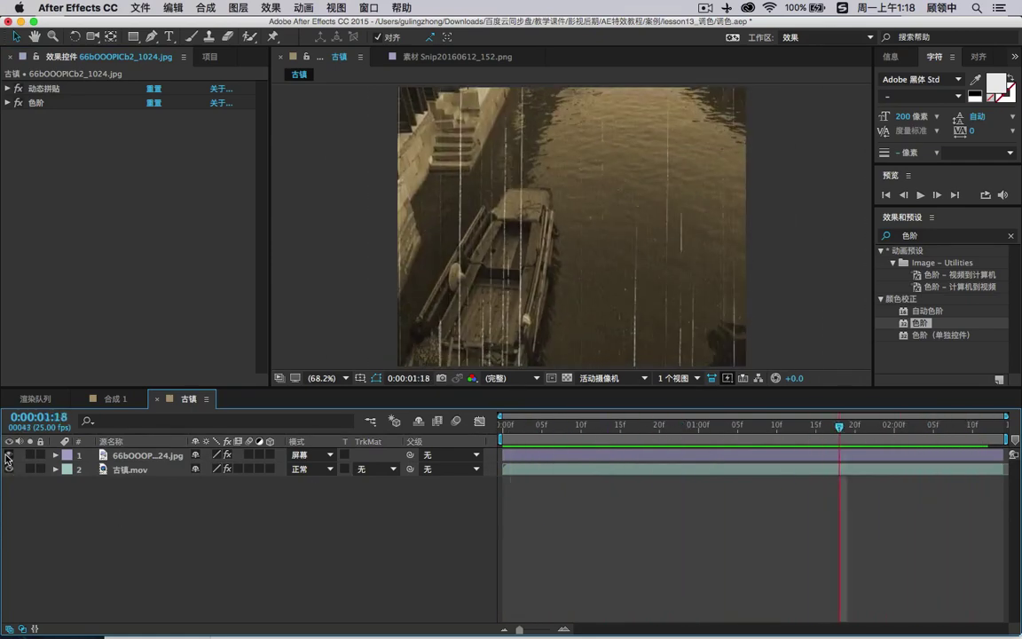
# - Hide the scratch texture layer and disable the 色相/饱和度 and 色阶 effects on 古镇.mov to view the original footage
pyautogui.click(9, 454)
pyautogui.click(130, 470)
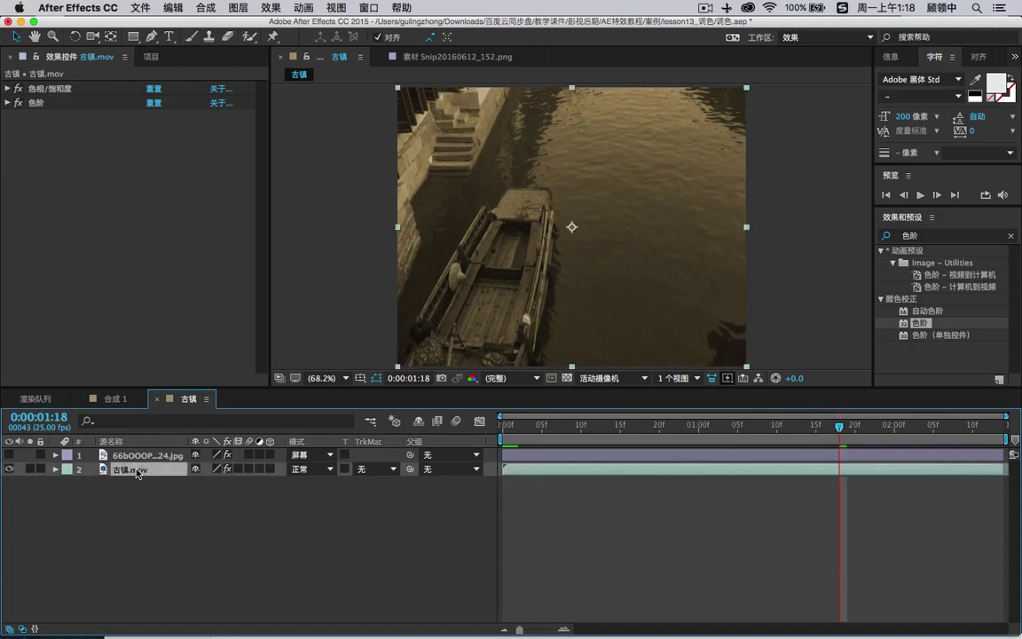
pyautogui.click(17, 89)
pyautogui.click(17, 103)
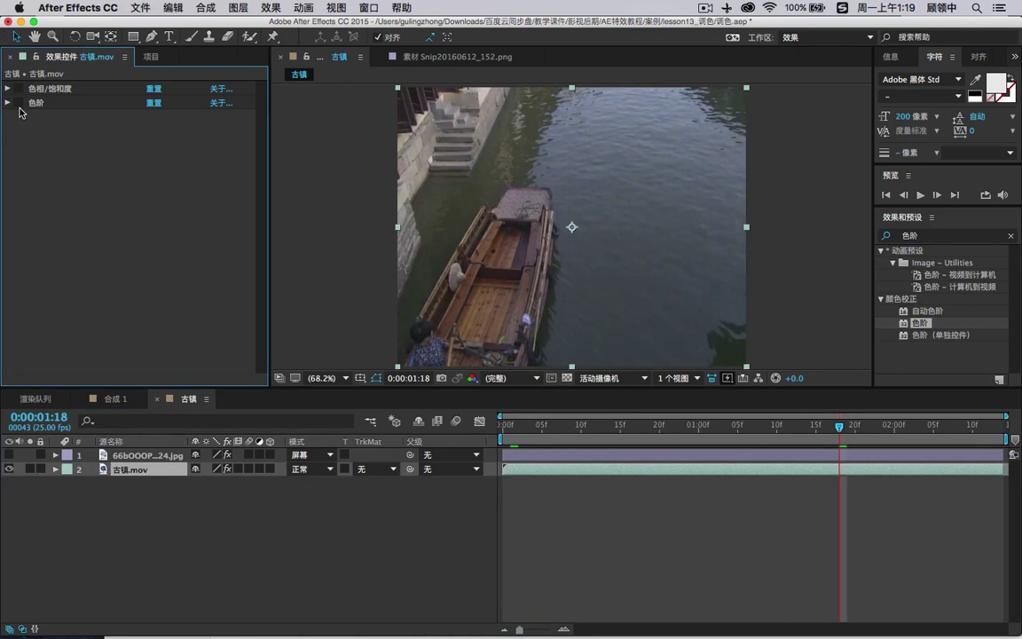
# - Consult the complementary-colour reference image, then return to the 古镇 composition and view the frame at 0:00:00:12
pyautogui.click(390, 56)
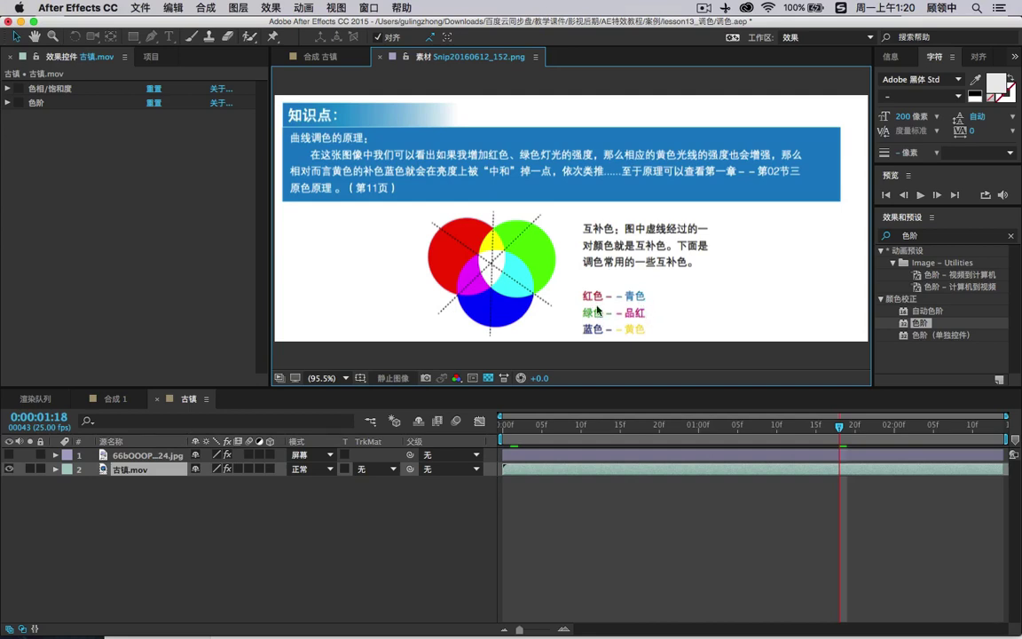
pyautogui.click(279, 57)
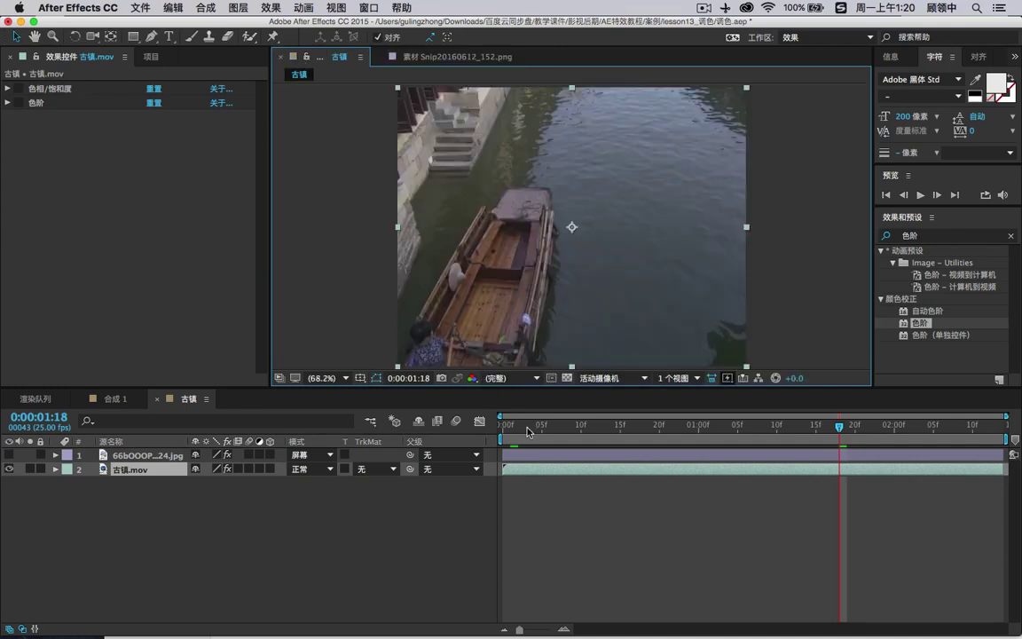
pyautogui.moveTo(504, 424); pyautogui.dragTo(598, 435)
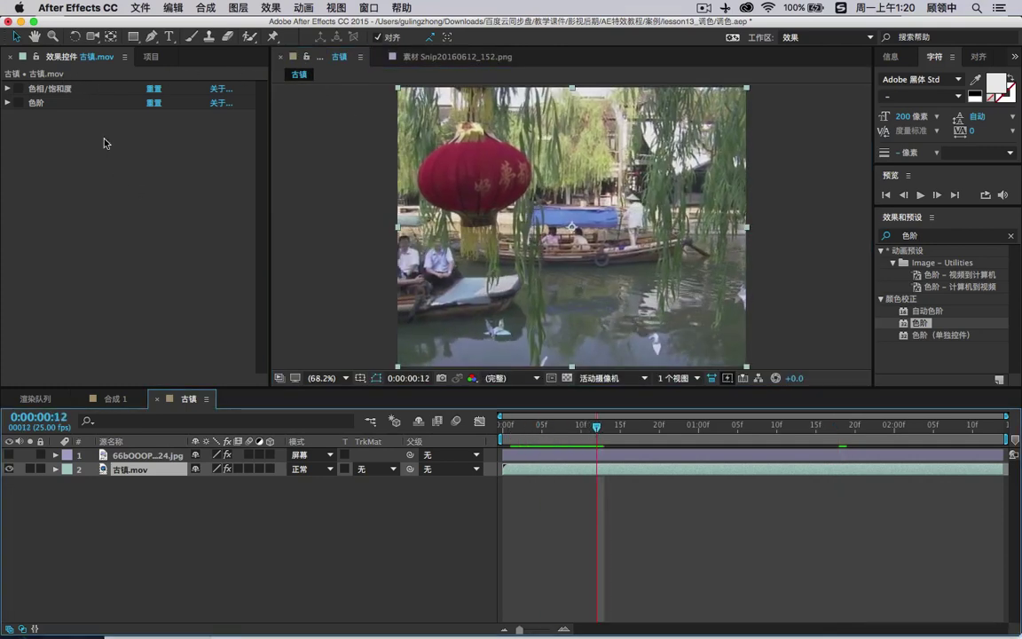
# - Start a footage import in the project and browse to the 资料 folder inside AE特效教程
pyautogui.click(151, 56)
pyautogui.click(72, 272)
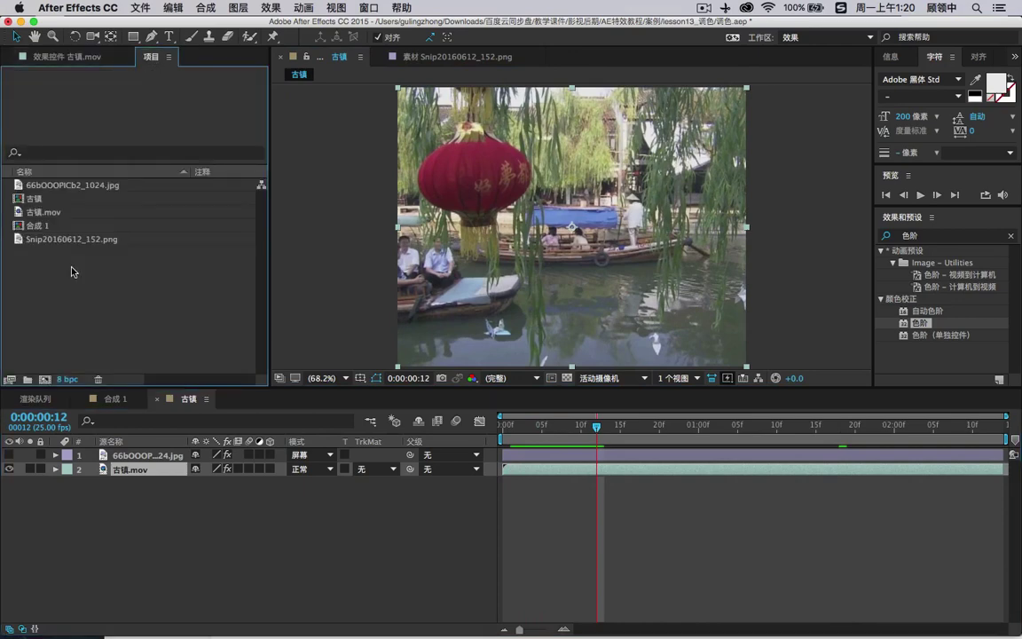
pyautogui.click(54, 225)
pyautogui.click(105, 302)
pyautogui.doubleClick(148, 270)
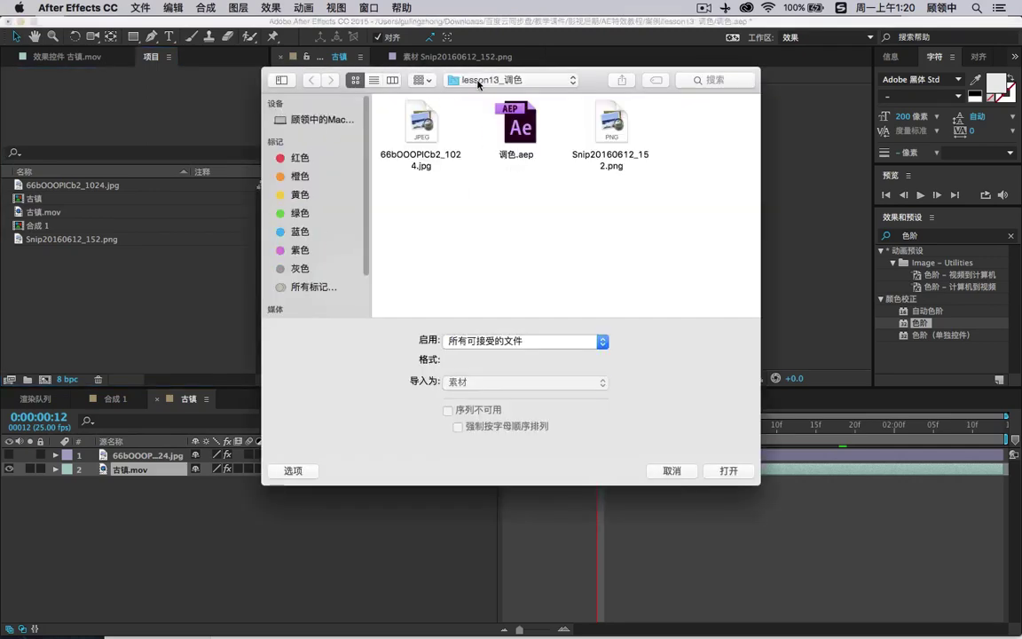
pyautogui.click(431, 78)
pyautogui.click(471, 95)
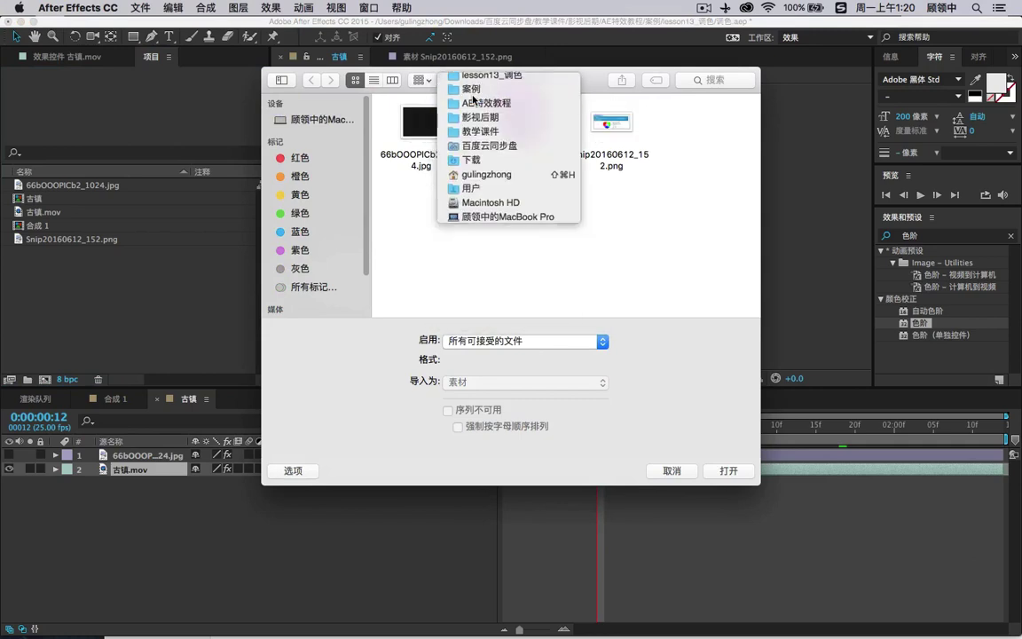
pyautogui.click(433, 78)
pyautogui.click(482, 98)
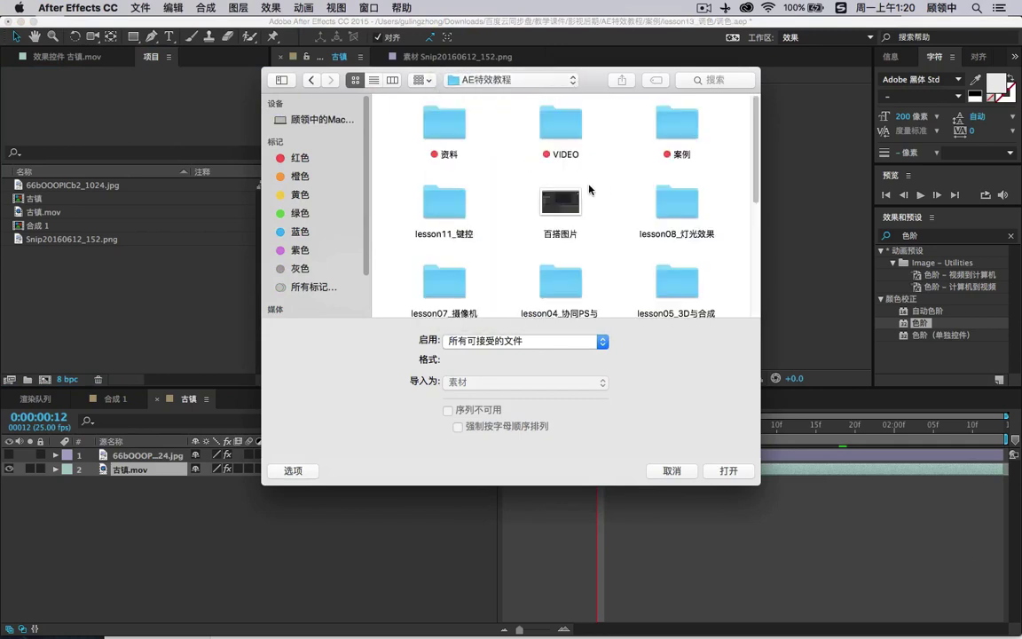
pyautogui.doubleClick(461, 129)
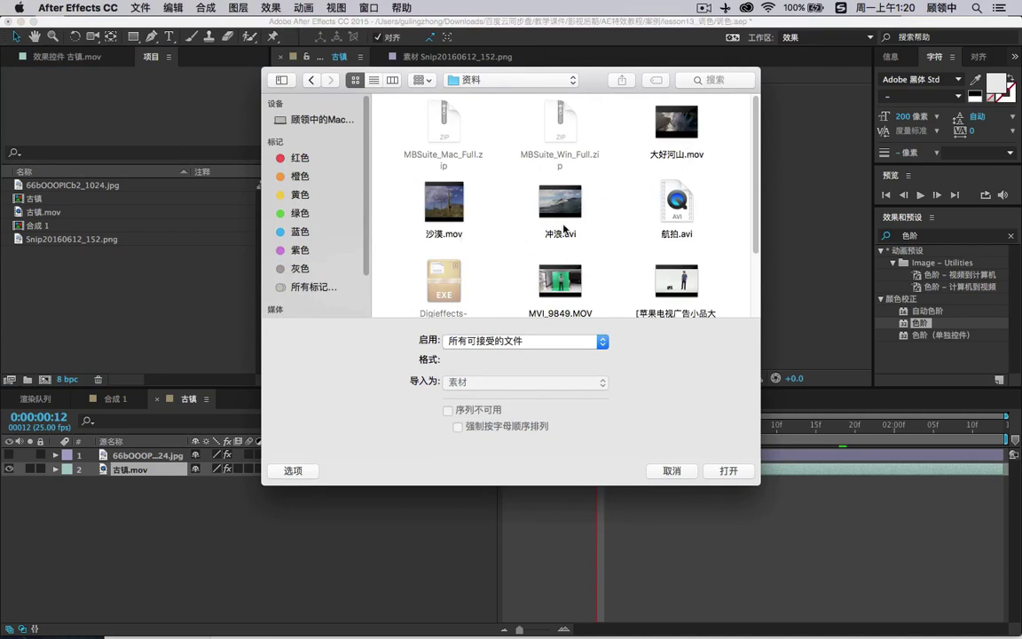
# - Import 古镇.mov and create a new composition from the imported clip
pyautogui.scroll(-5, 550, 218)
pyautogui.click(676, 185)
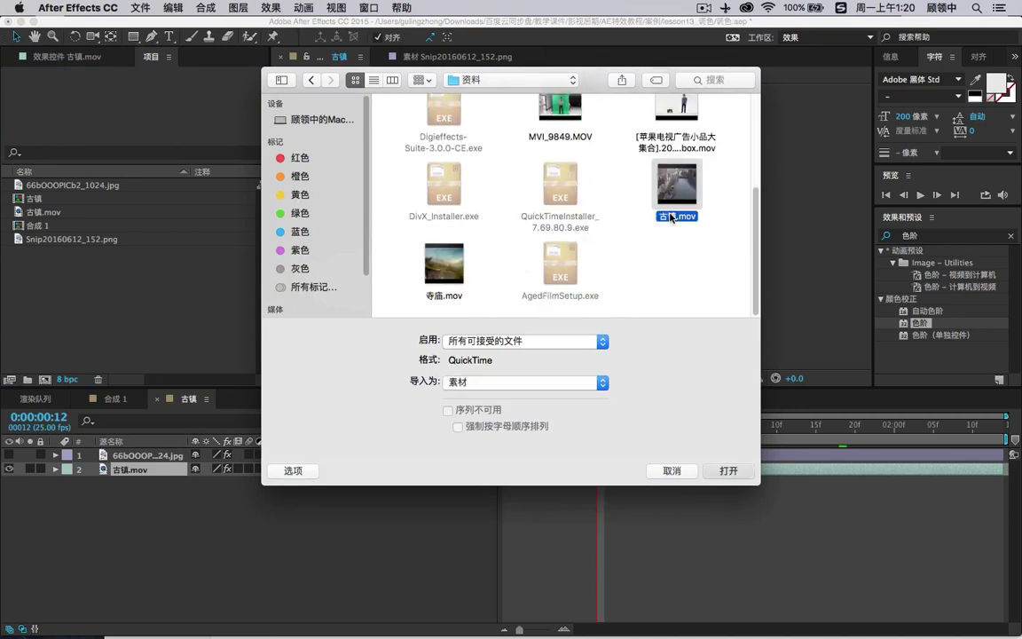
pyautogui.press('Return')
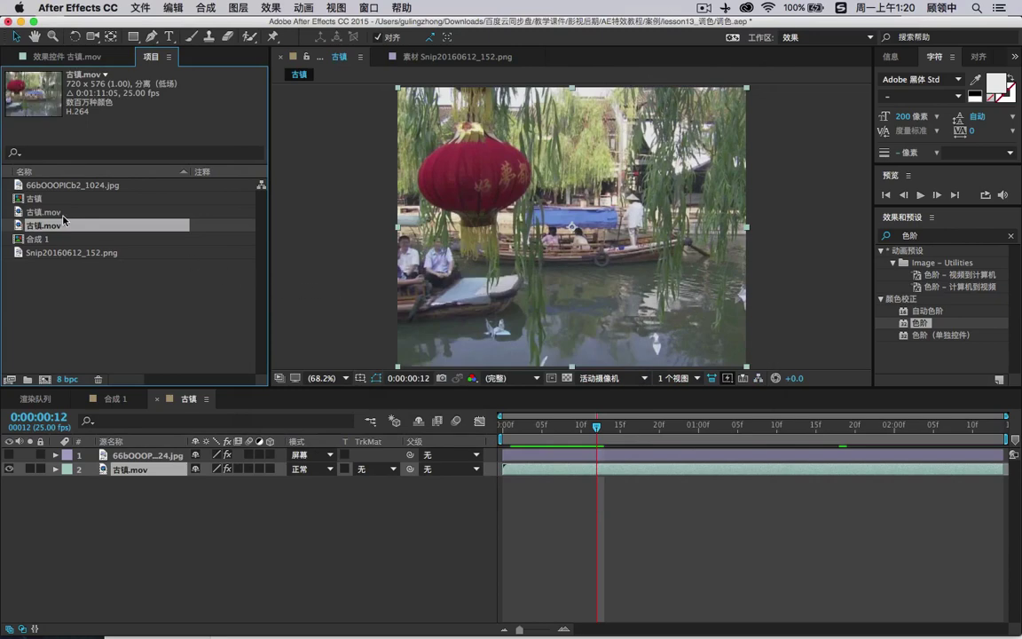
pyautogui.moveTo(55, 229); pyautogui.dragTo(52, 383)
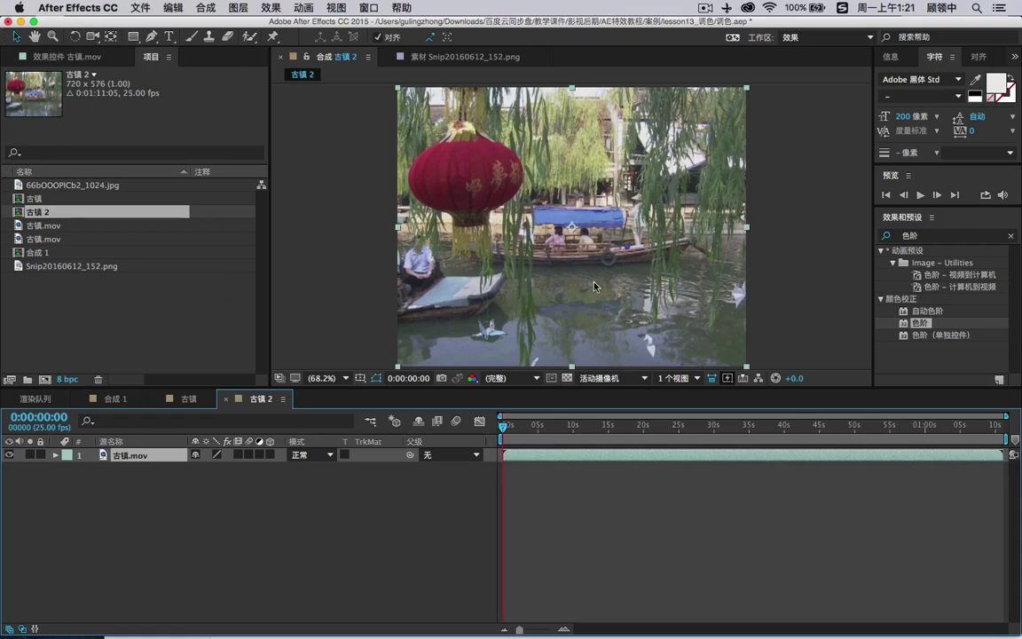
# - Search the effects for 色相 and apply 色相/饱和度 to the 古镇.mov clip
pyautogui.click(895, 236)
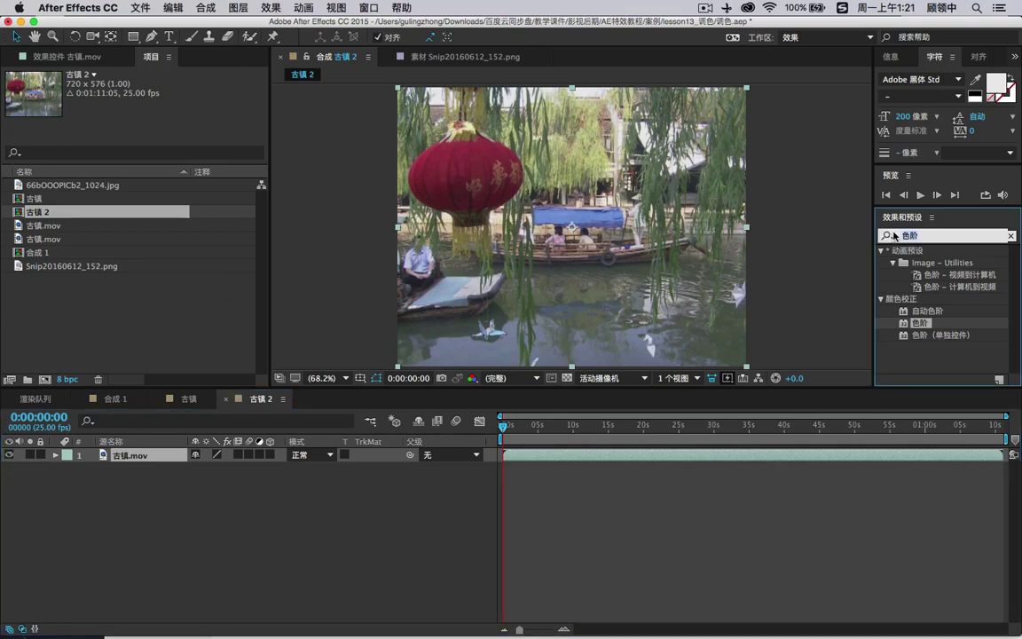
pyautogui.click(890, 235)
pyautogui.write('sexiang')
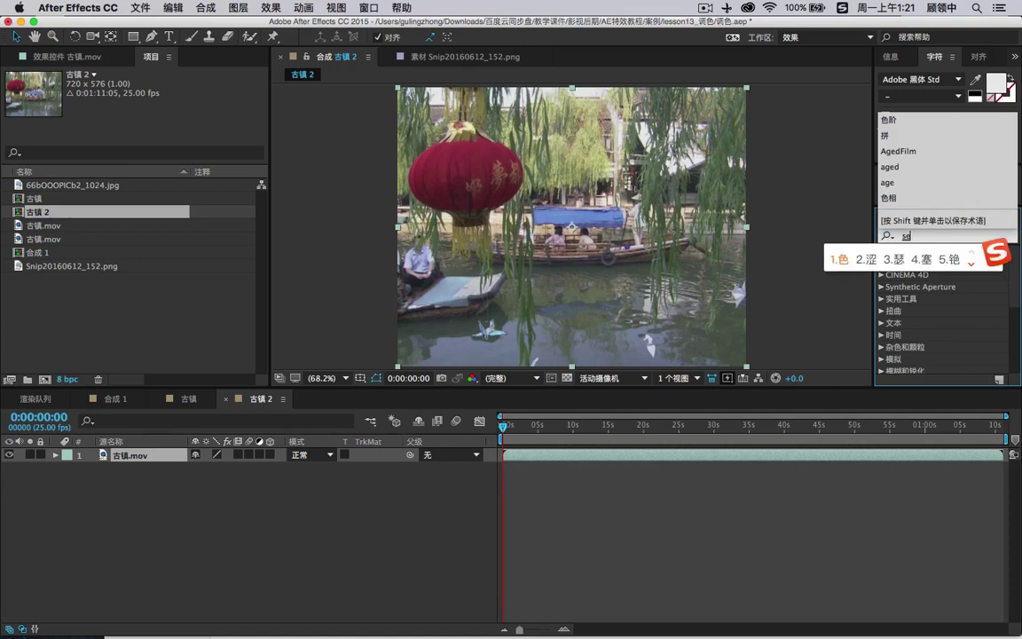
pyautogui.press('space')
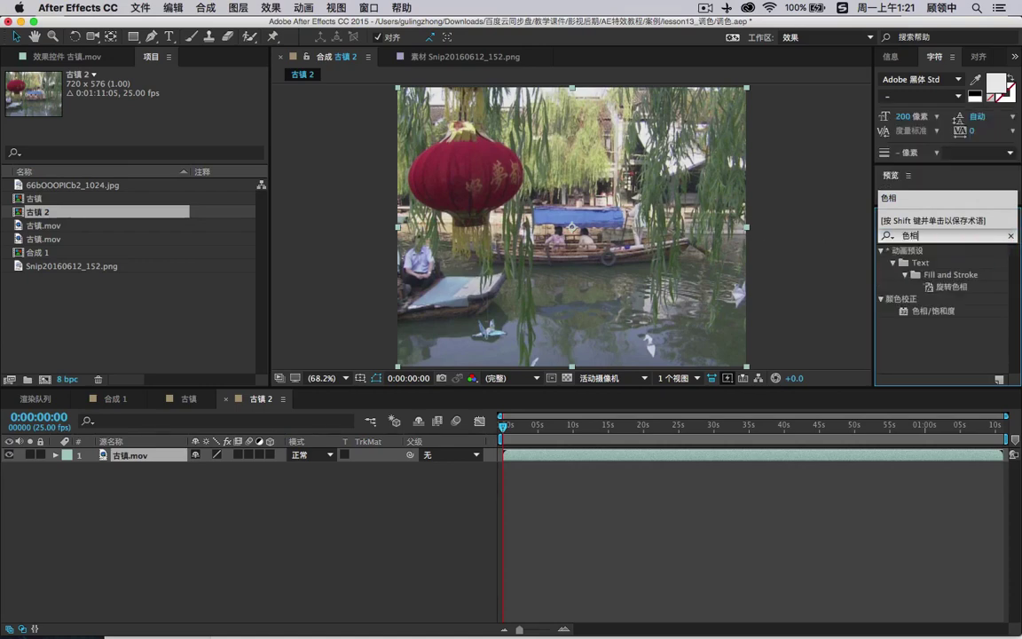
pyautogui.click(937, 311)
pyautogui.moveTo(937, 311); pyautogui.dragTo(551, 237)
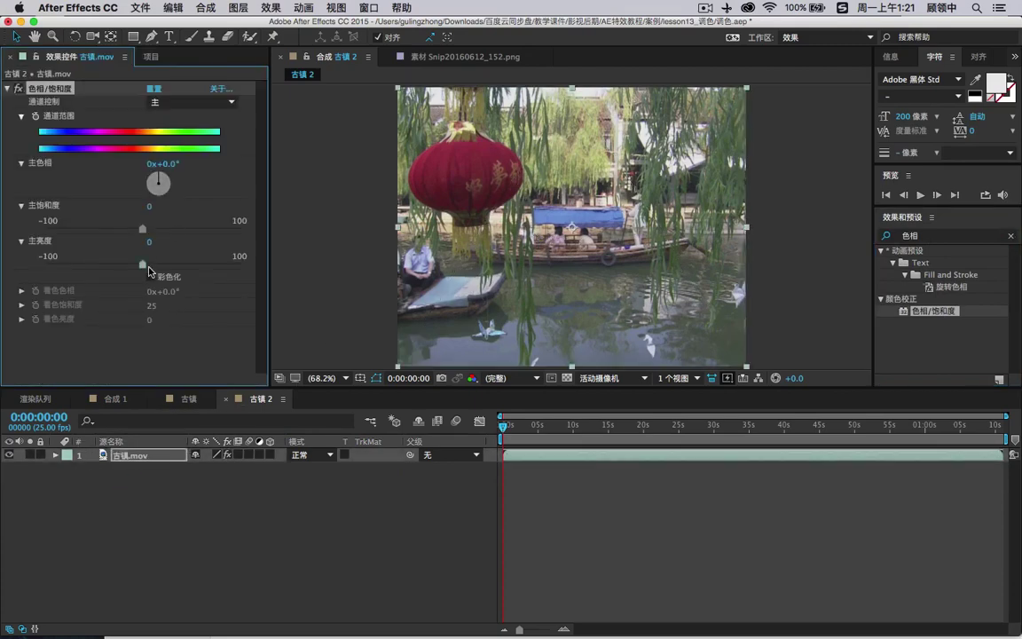
# - Shift the clip's 主色相 to -92° and turn on 彩色化 in the 色相/饱和度 effect
pyautogui.moveTo(146, 170)
pyautogui.mouseDown()
pyautogui.moveTo(163, 182)
pyautogui.moveTo(149, 190)
pyautogui.moveTo(152, 206)
pyautogui.moveTo(159, 182)
pyautogui.moveTo(150, 187)
pyautogui.mouseUp()
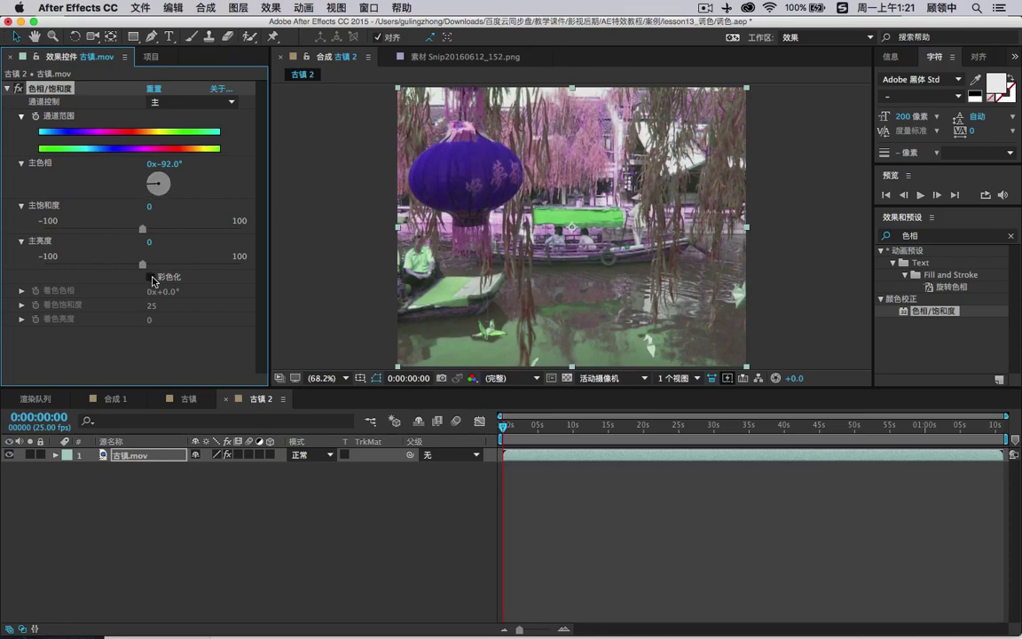
pyautogui.click(151, 277)
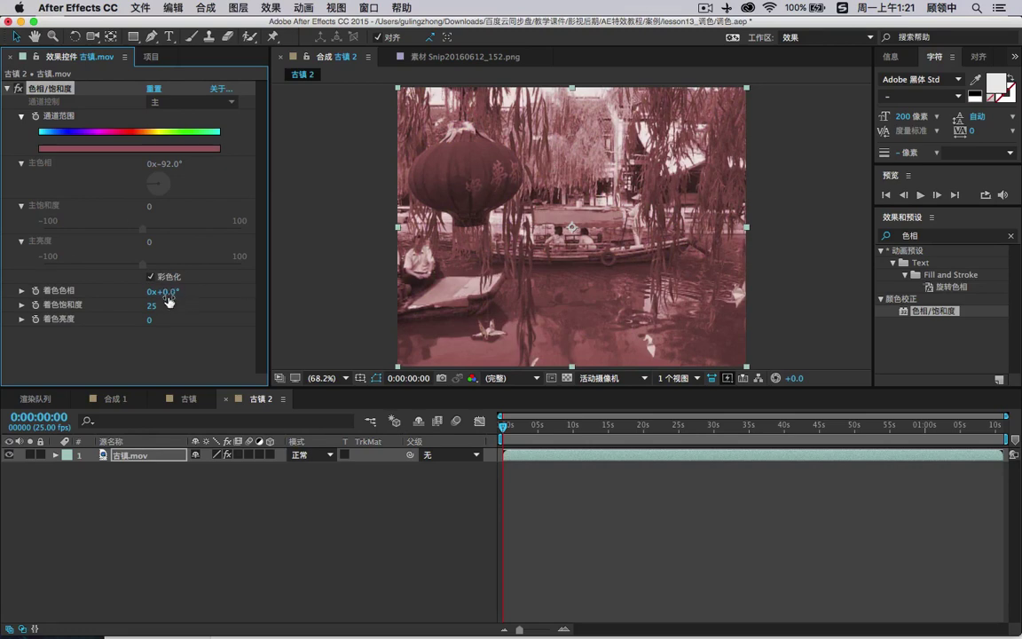
# - Tint the clip sepia by setting 着色色相 to -328° and 着色亮度 to -2
pyautogui.click(21, 291)
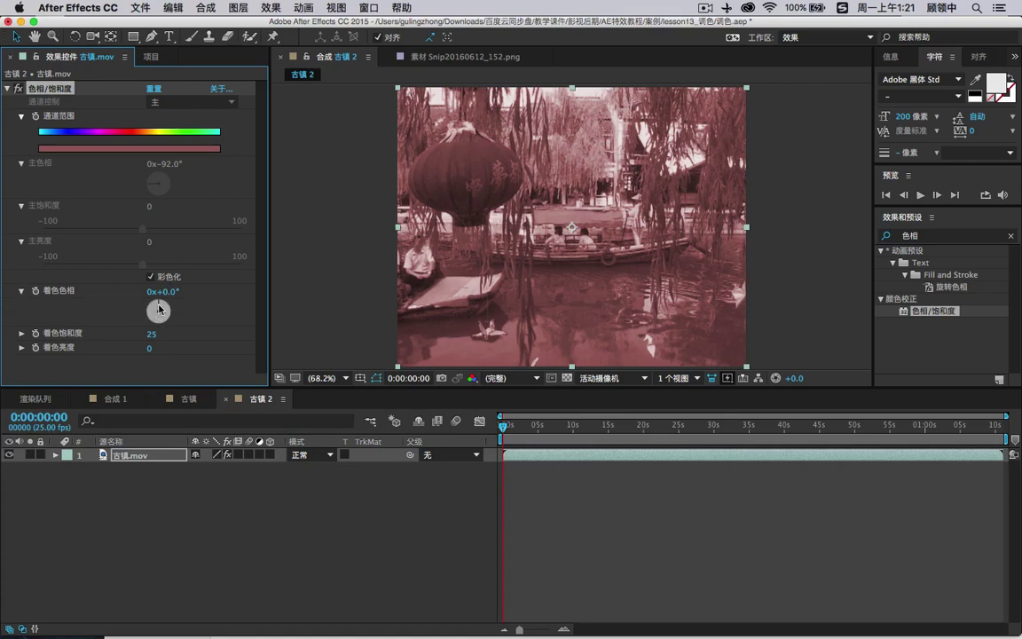
pyautogui.moveTo(158, 309); pyautogui.dragTo(157, 307)
pyautogui.moveTo(155, 309)
pyautogui.mouseDown()
pyautogui.moveTo(166, 312)
pyautogui.moveTo(166, 302)
pyautogui.mouseUp()
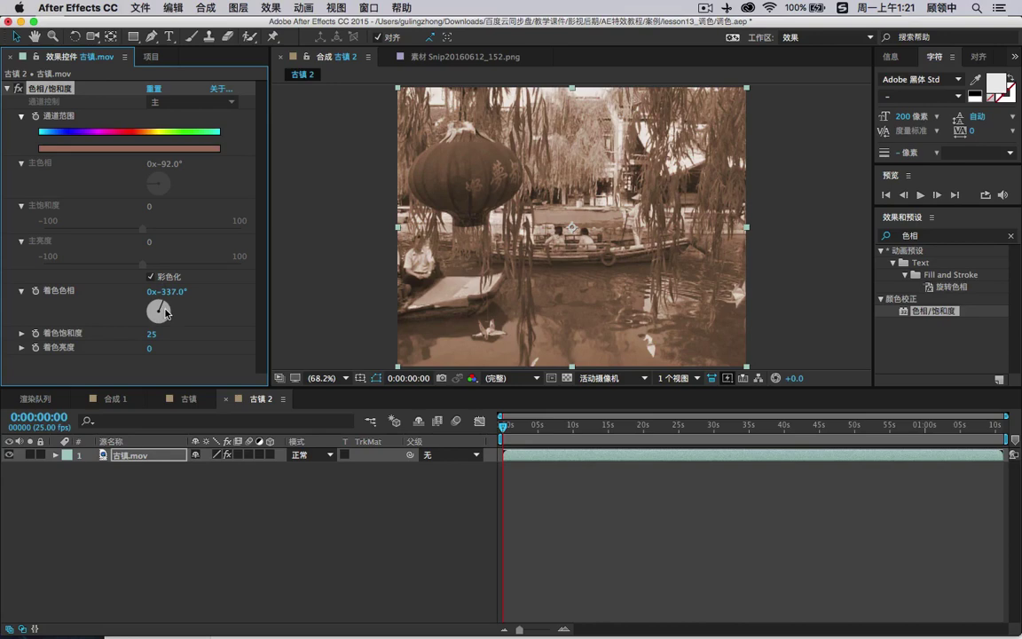
pyautogui.moveTo(151, 335)
pyautogui.mouseDown()
pyautogui.moveTo(169, 335)
pyautogui.moveTo(142, 334)
pyautogui.mouseUp()
pyautogui.moveTo(146, 348); pyautogui.dragTo(161, 309)
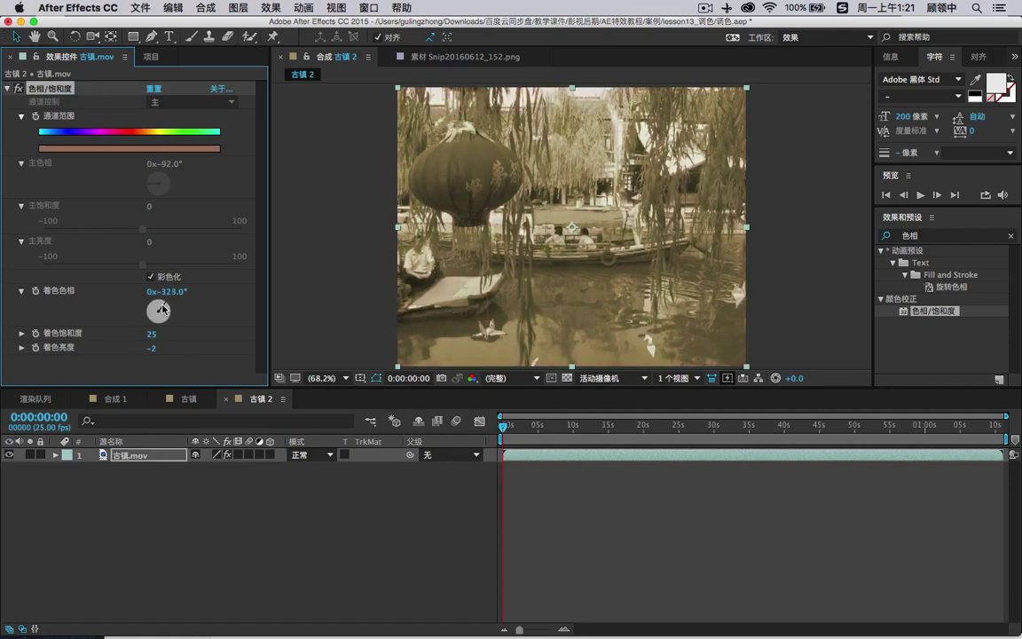
# - Compare the clip with the 色相/饱和度 effect off and on, and collapse the effect's settings
pyautogui.click(18, 89)
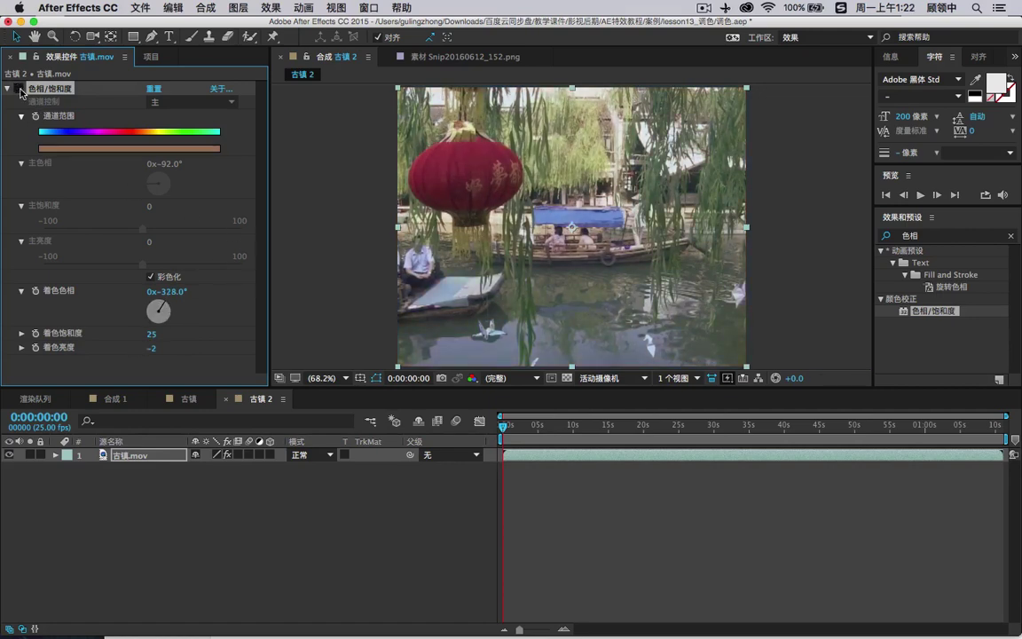
pyautogui.click(19, 90)
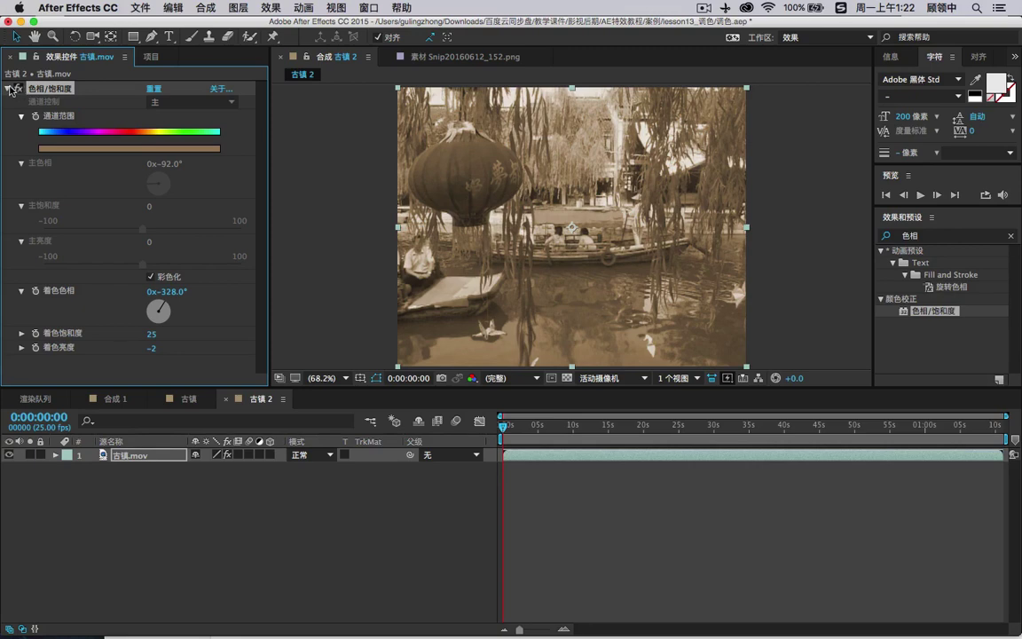
pyautogui.click(8, 89)
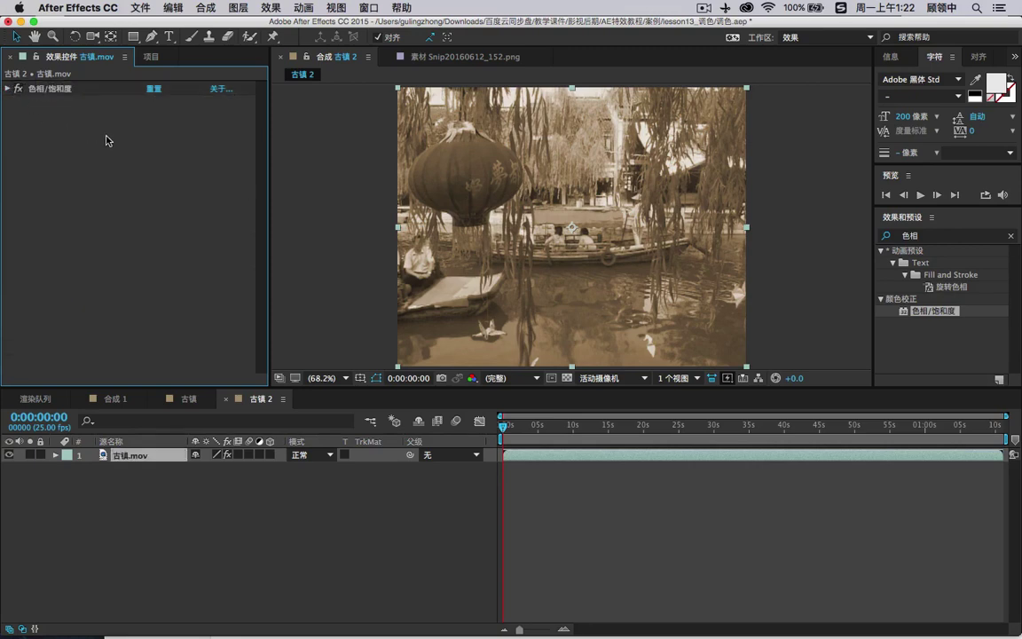
# - Search the effects for 色阶 and apply the 色阶 effect to 古镇.mov after 色相/饱和度
pyautogui.doubleClick(904, 236)
pyautogui.write('sd')
pyautogui.write('jie')
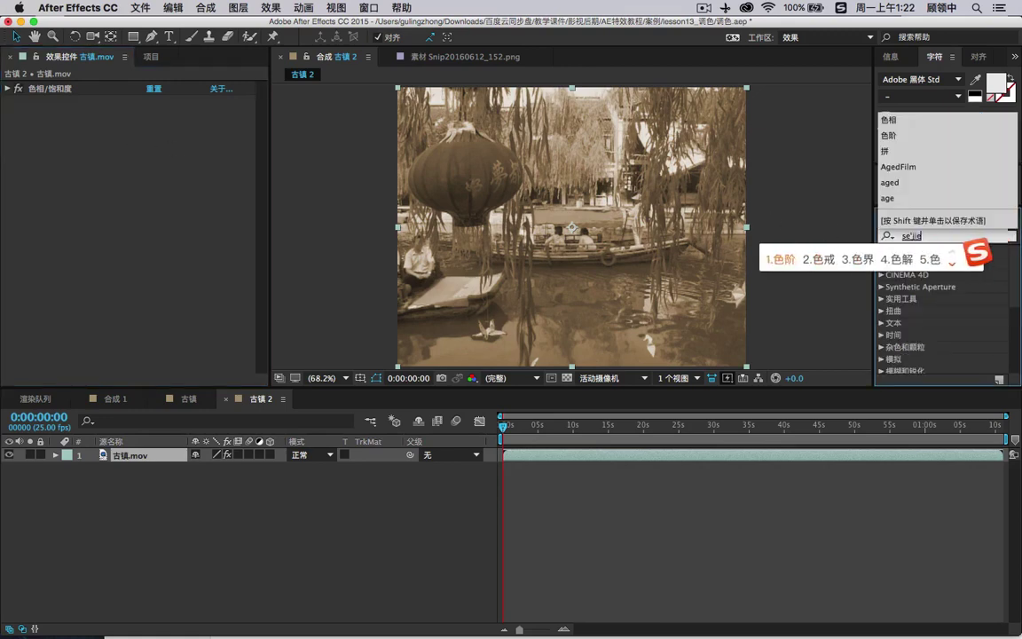
pyautogui.press('space')
pyautogui.click(920, 323)
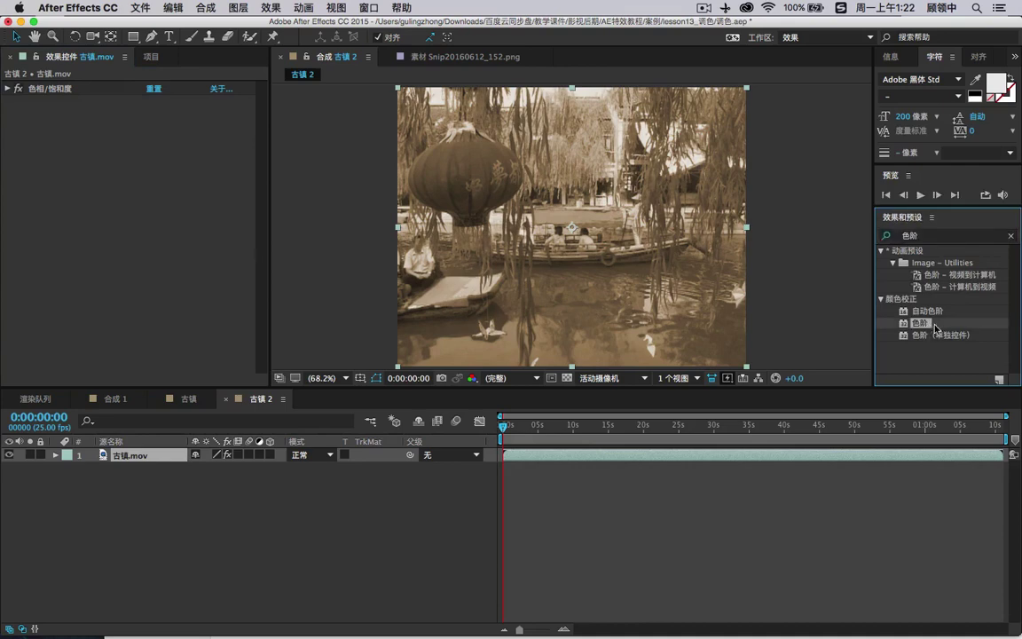
pyautogui.moveTo(919, 323); pyautogui.dragTo(191, 182)
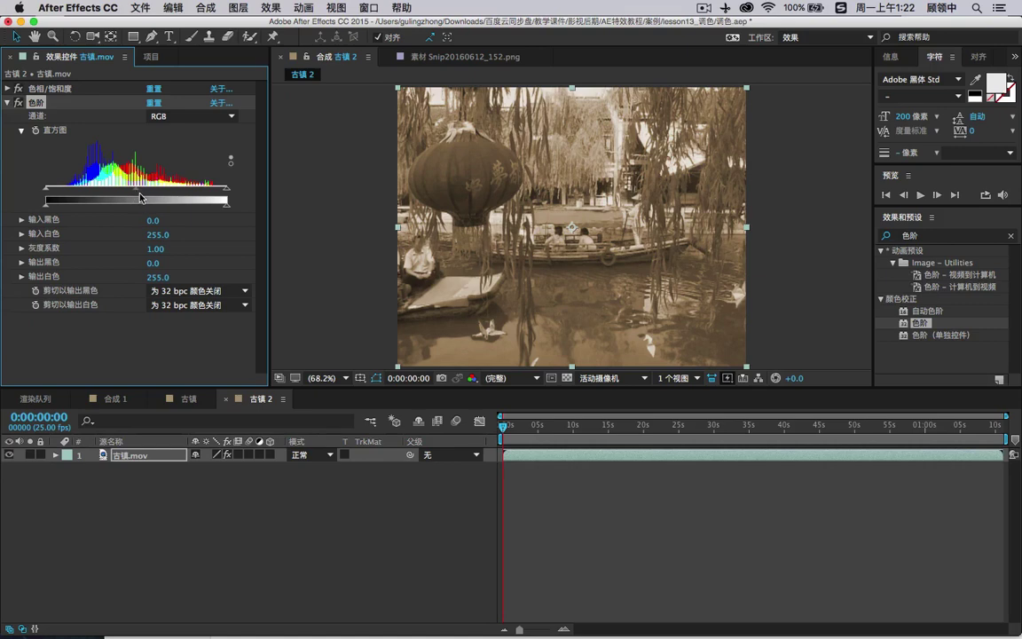
# - Set 输入黑色 to 13, 输入白色 to 247 and 灰度系数 to 0.84 on the RGB channel of the 色阶 effect
pyautogui.moveTo(140, 191); pyautogui.dragTo(148, 190)
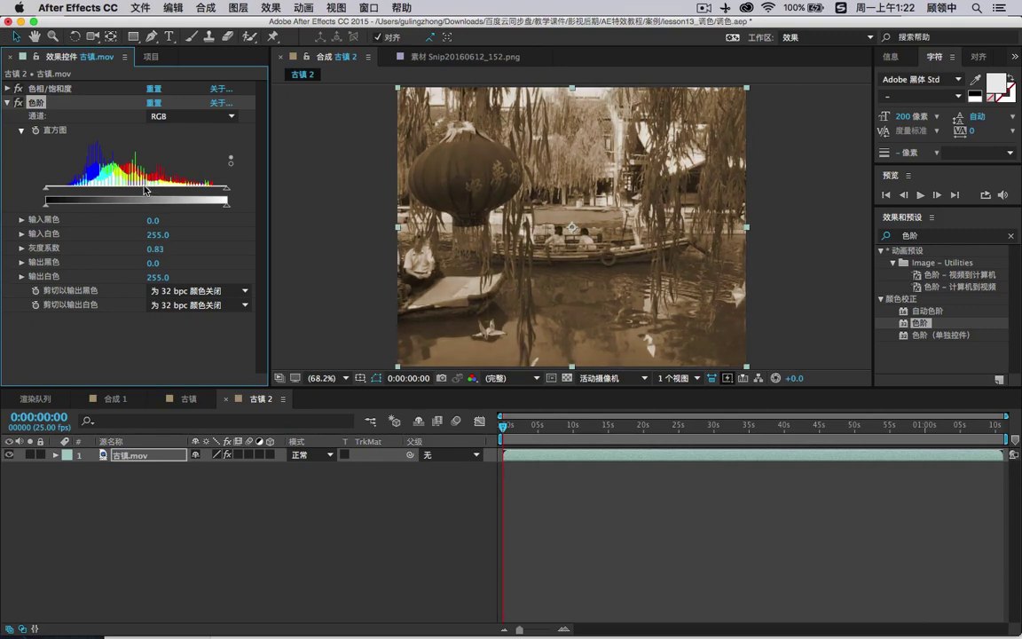
pyautogui.moveTo(45, 189); pyautogui.dragTo(59, 190)
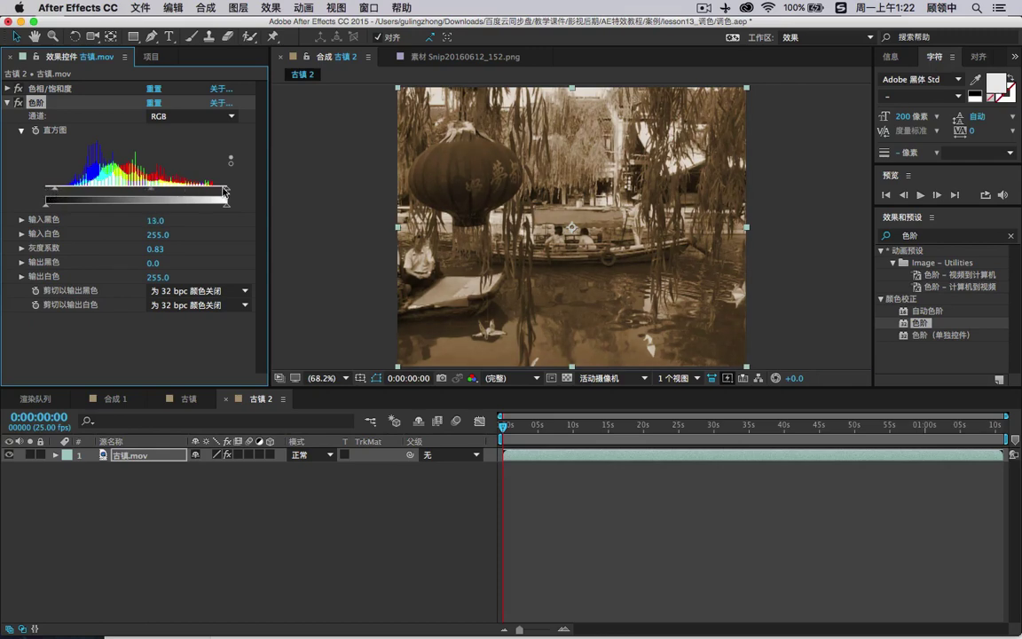
pyautogui.moveTo(226, 190)
pyautogui.mouseDown()
pyautogui.moveTo(169, 189)
pyautogui.moveTo(210, 189)
pyautogui.mouseUp()
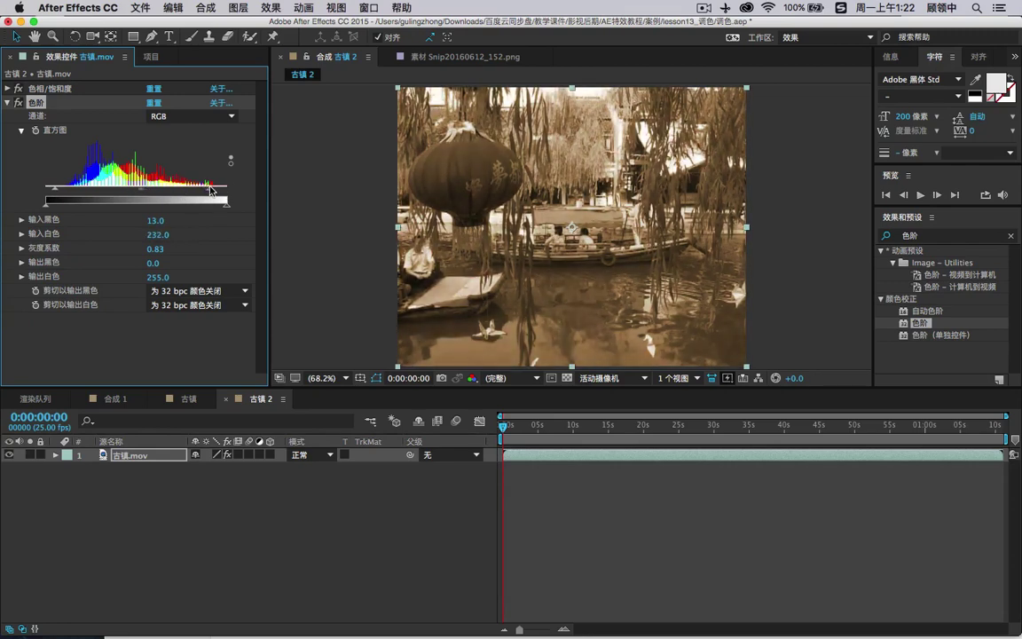
pyautogui.moveTo(213, 190); pyautogui.dragTo(221, 189)
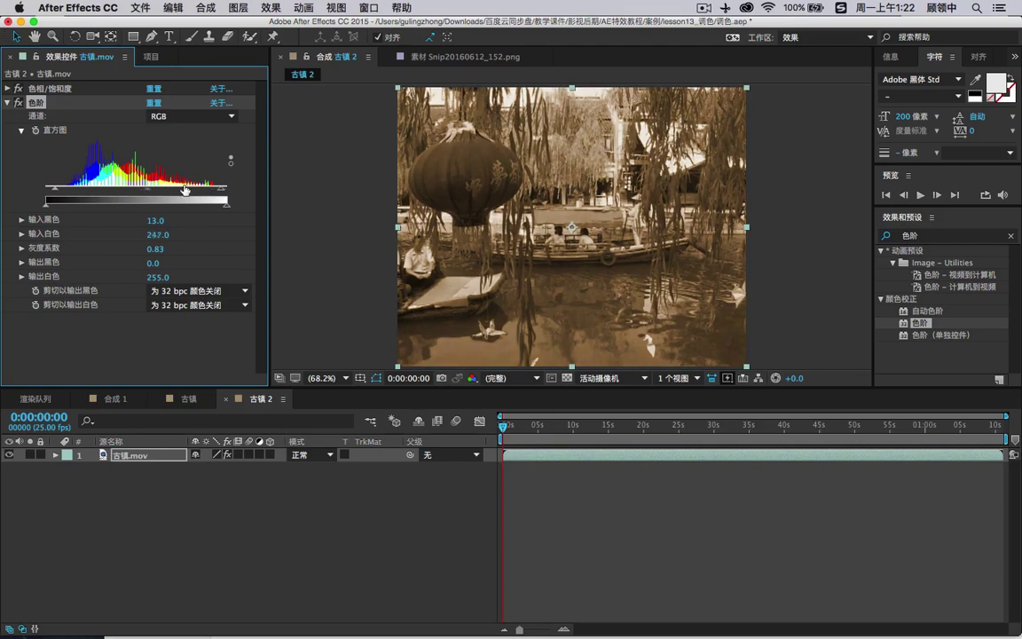
pyautogui.moveTo(149, 190); pyautogui.dragTo(148, 190)
# - Compare the clip with the 色阶 effect off and on
pyautogui.click(18, 103)
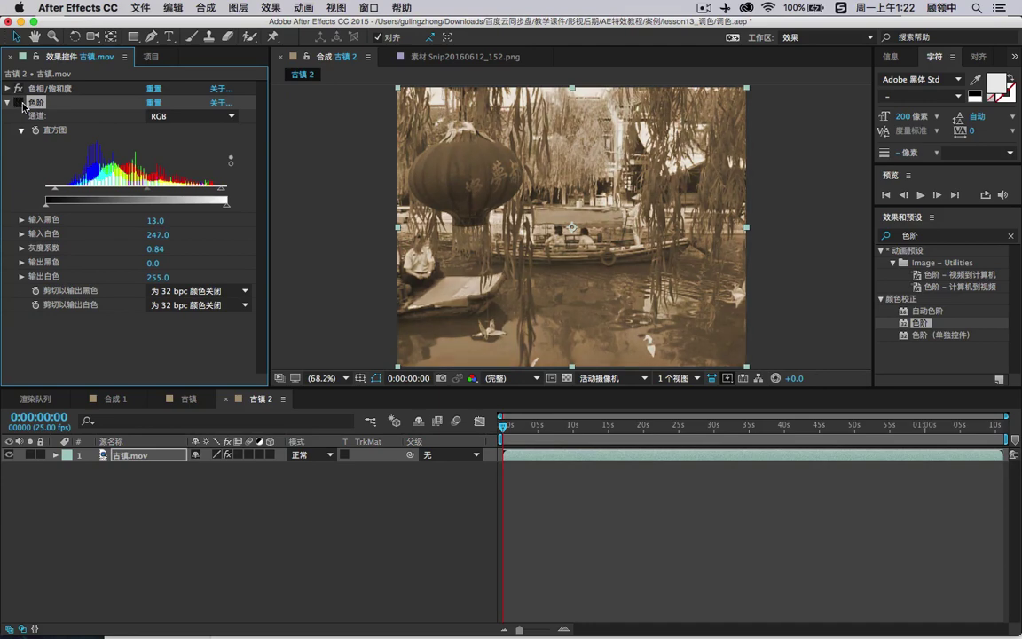
pyautogui.click(19, 103)
pyautogui.click(19, 103)
pyautogui.click(20, 103)
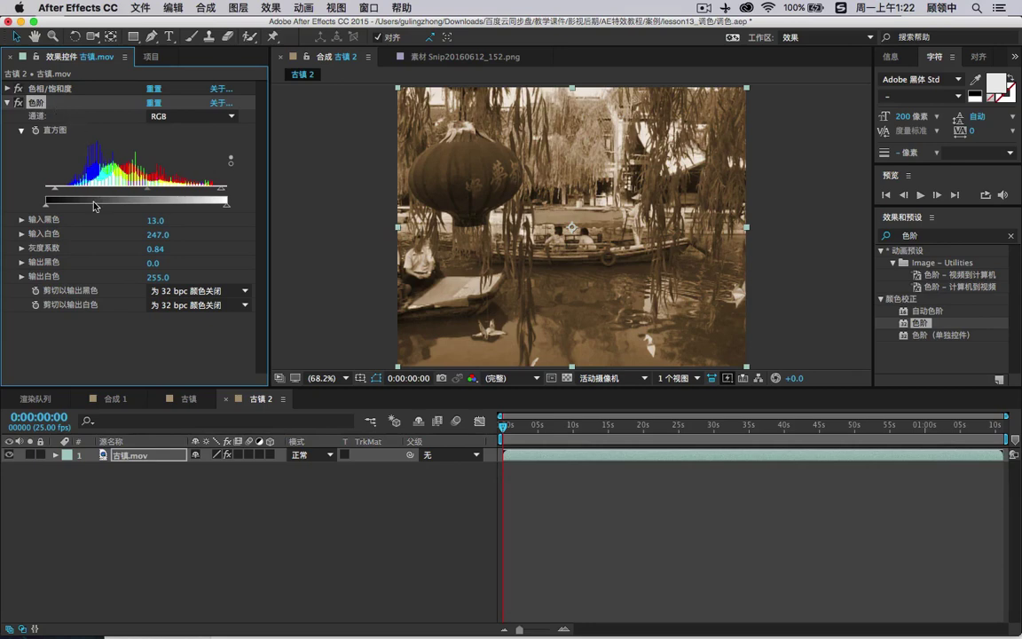
# - Adjust the 红色 channel's gamma slightly in 色阶, and set 蓝色灰度系数 to 1.06 on the 蓝色 channel
pyautogui.click(171, 116)
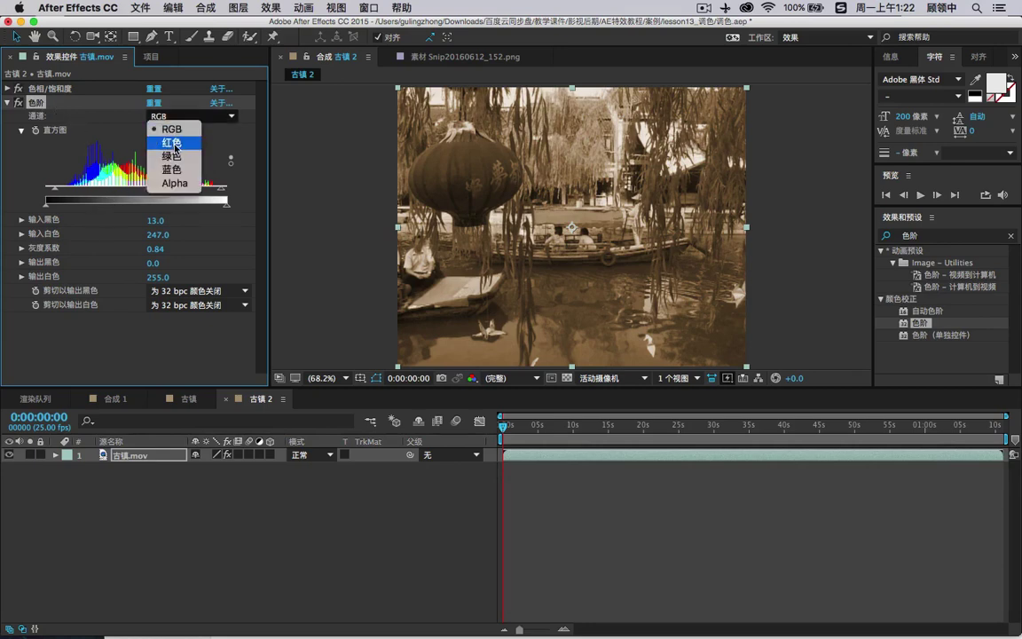
pyautogui.click(174, 145)
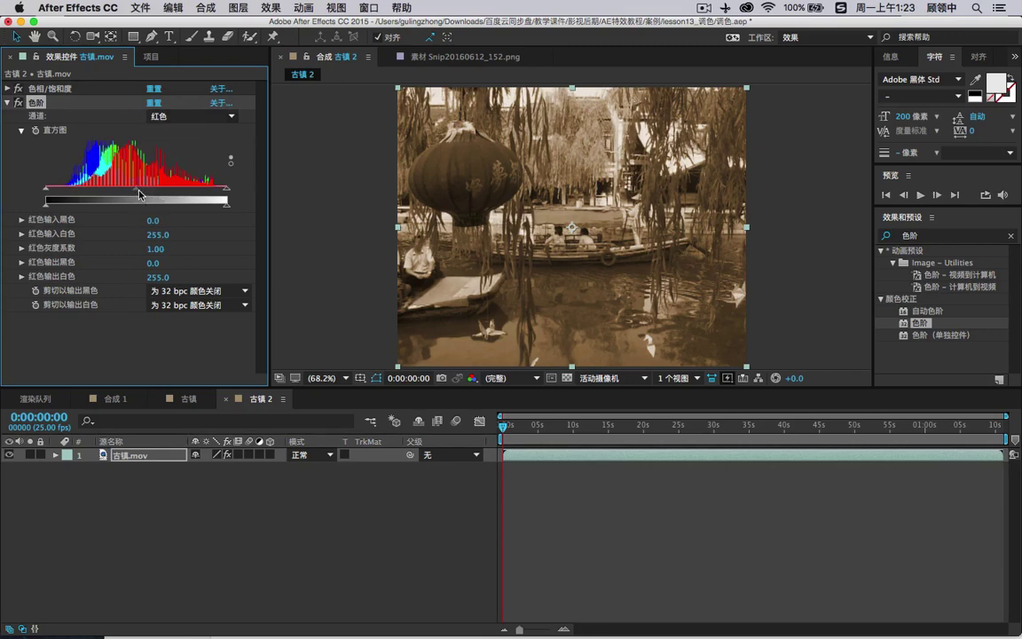
pyautogui.moveTo(137, 191)
pyautogui.mouseDown()
pyautogui.moveTo(156, 191)
pyautogui.moveTo(105, 191)
pyautogui.moveTo(148, 192)
pyautogui.moveTo(124, 192)
pyautogui.moveTo(132, 194)
pyautogui.mouseUp()
pyautogui.click(167, 119)
pyautogui.click(173, 169)
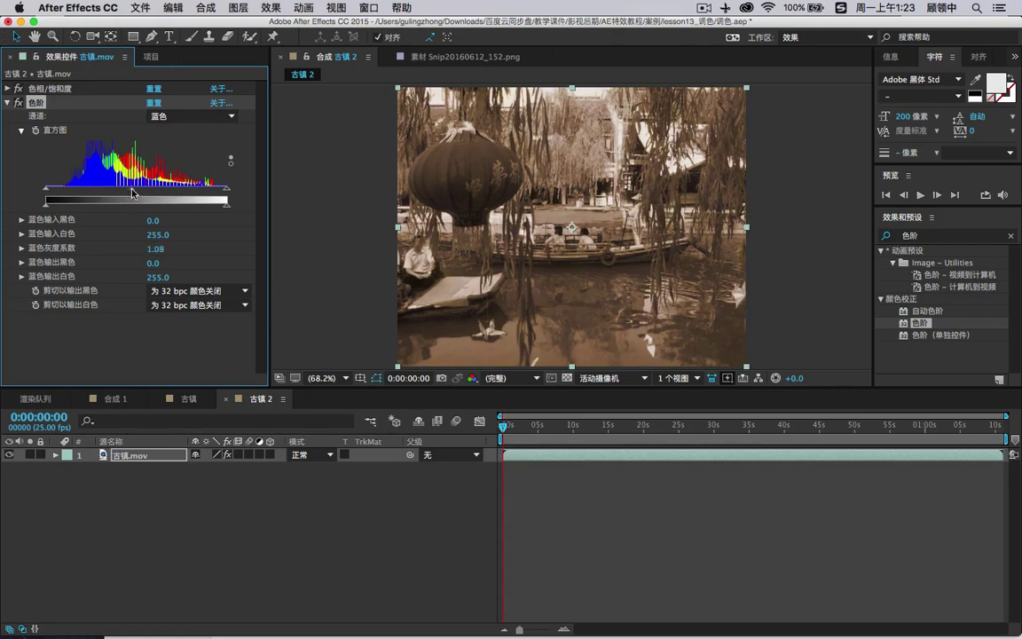
# - Compare the clip with both colour effects off and on, and collapse the 色阶 settings
pyautogui.click(18, 88)
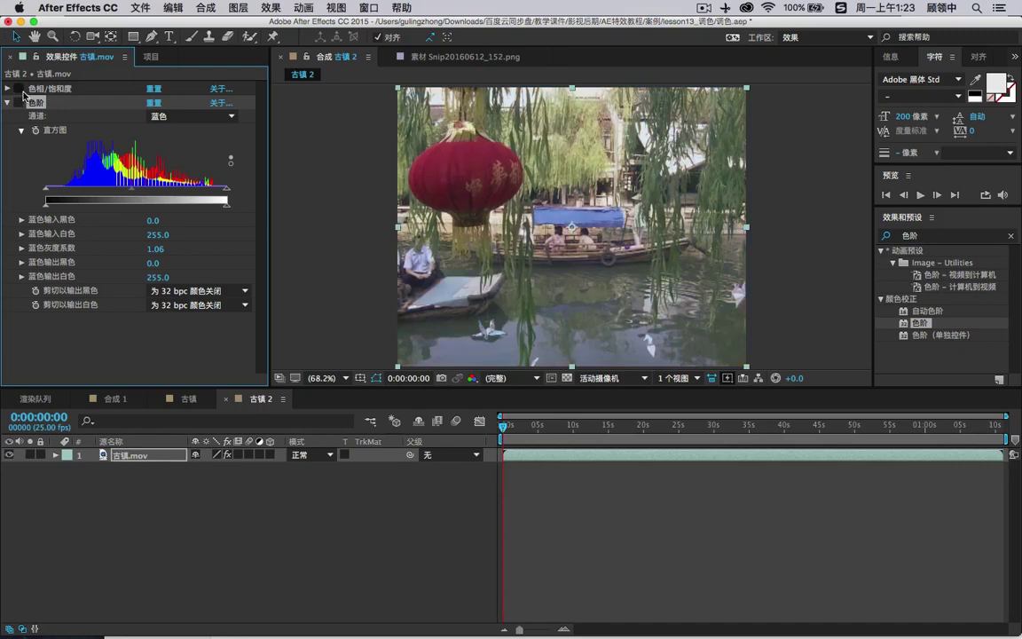
pyautogui.click(18, 89)
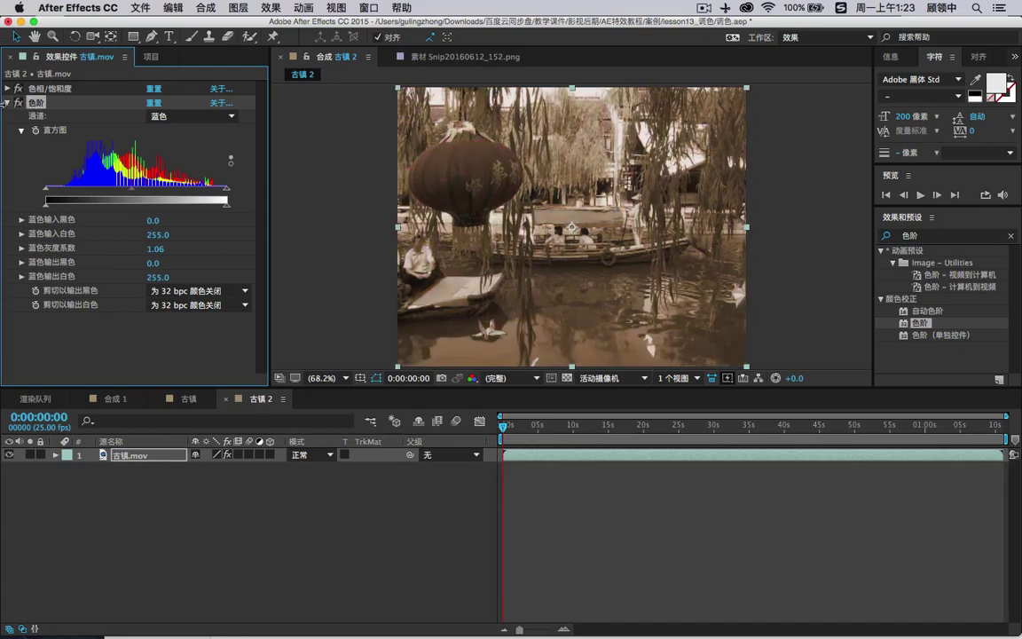
pyautogui.click(7, 103)
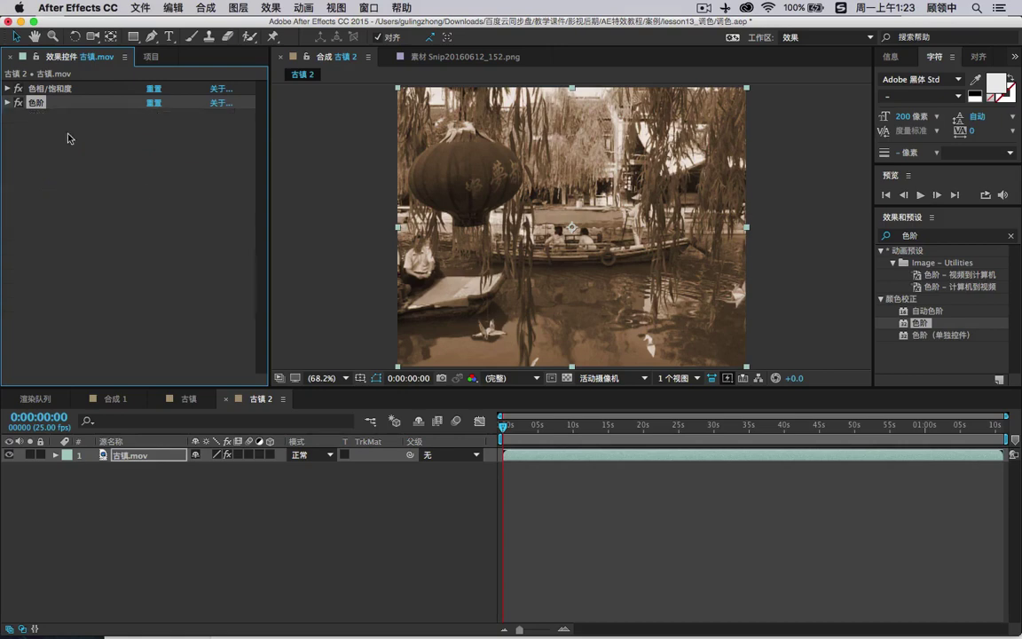
pyautogui.click(311, 490)
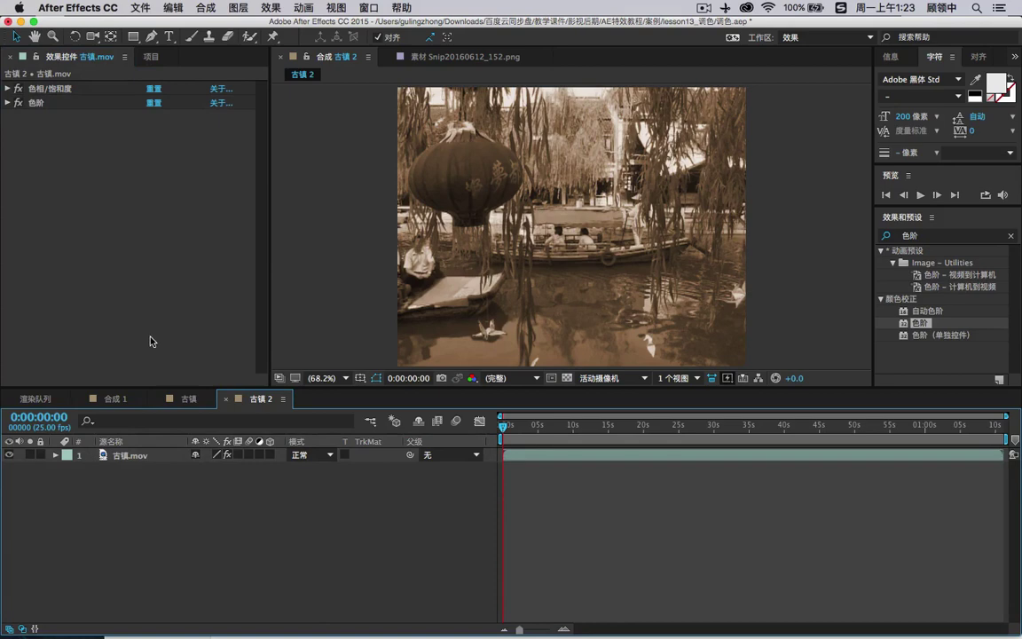
pyautogui.click(171, 164)
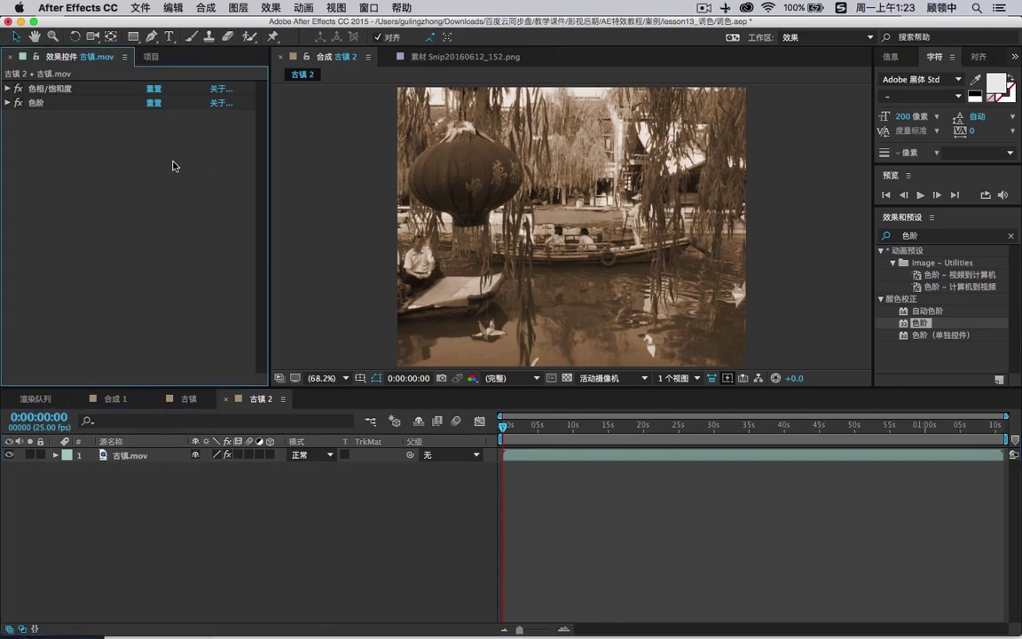
# - Add 66bOOOPICb2_1024.jpg above 古镇.mov in the 古镇 2 composition and shift the image slightly down and left in the frame
pyautogui.click(145, 58)
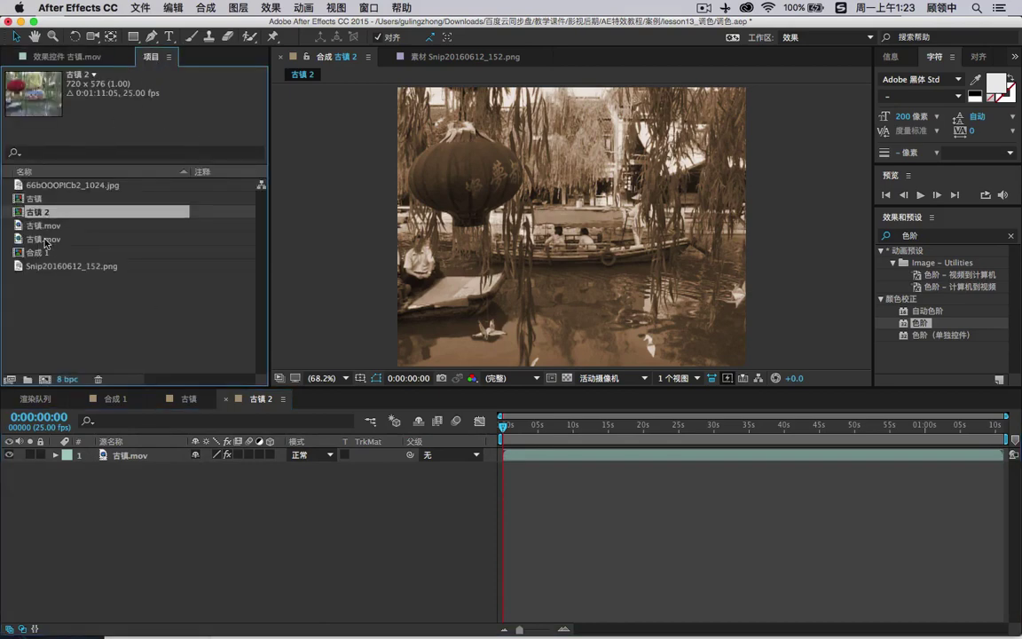
pyautogui.moveTo(53, 183); pyautogui.dragTo(133, 455)
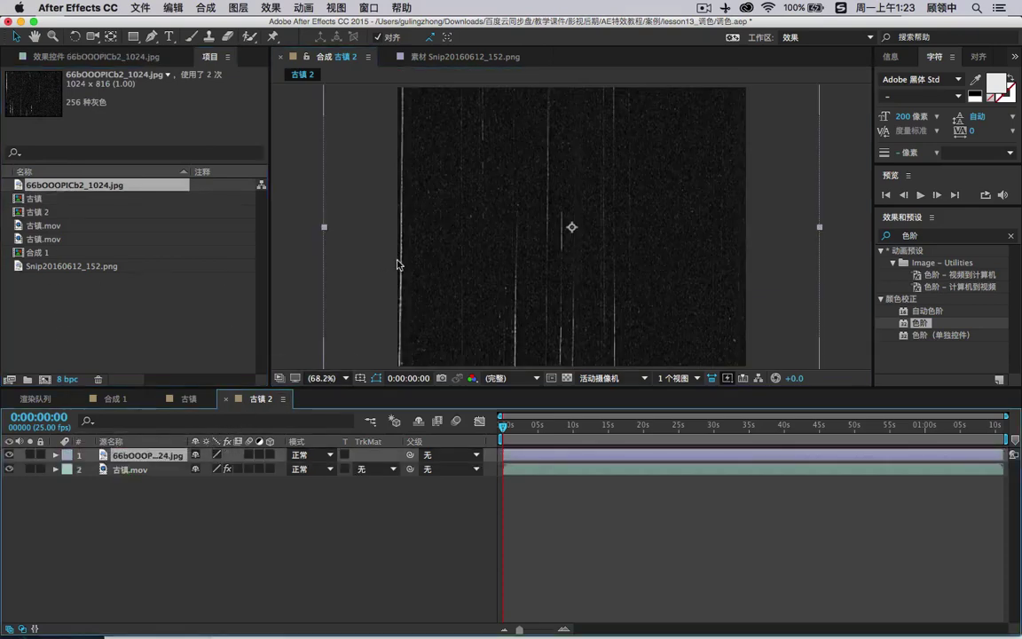
pyautogui.moveTo(399, 264); pyautogui.dragTo(715, 211)
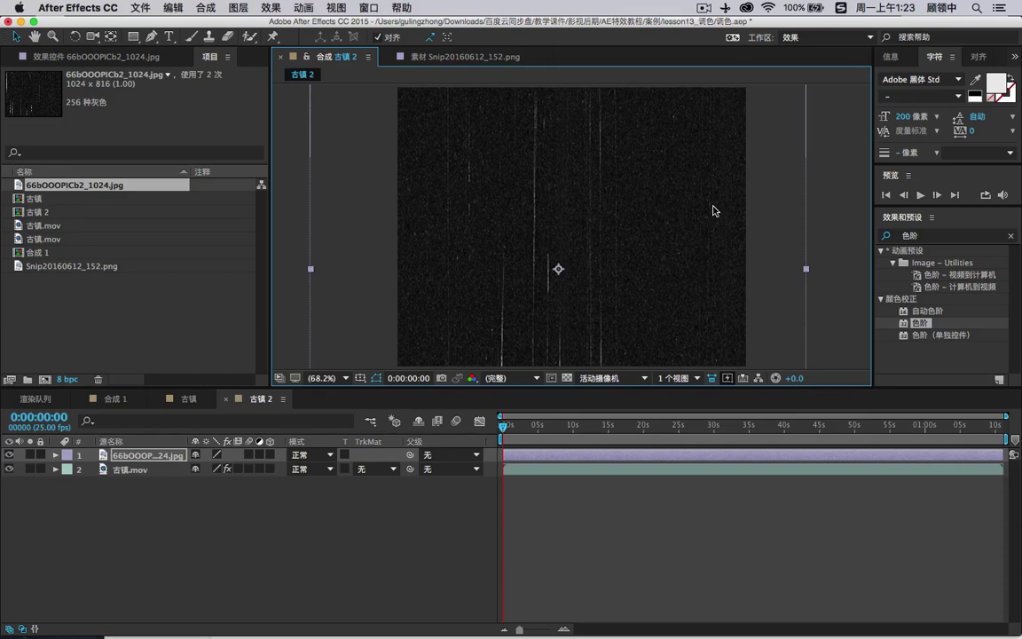
pyautogui.click(893, 235)
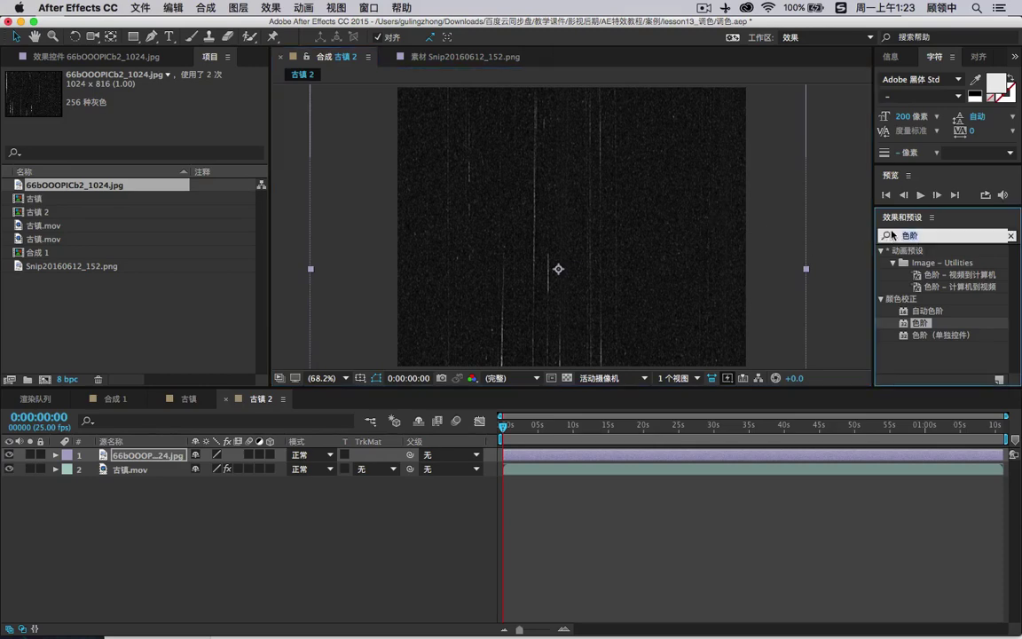
pyautogui.click(890, 236)
pyautogui.write('tu')
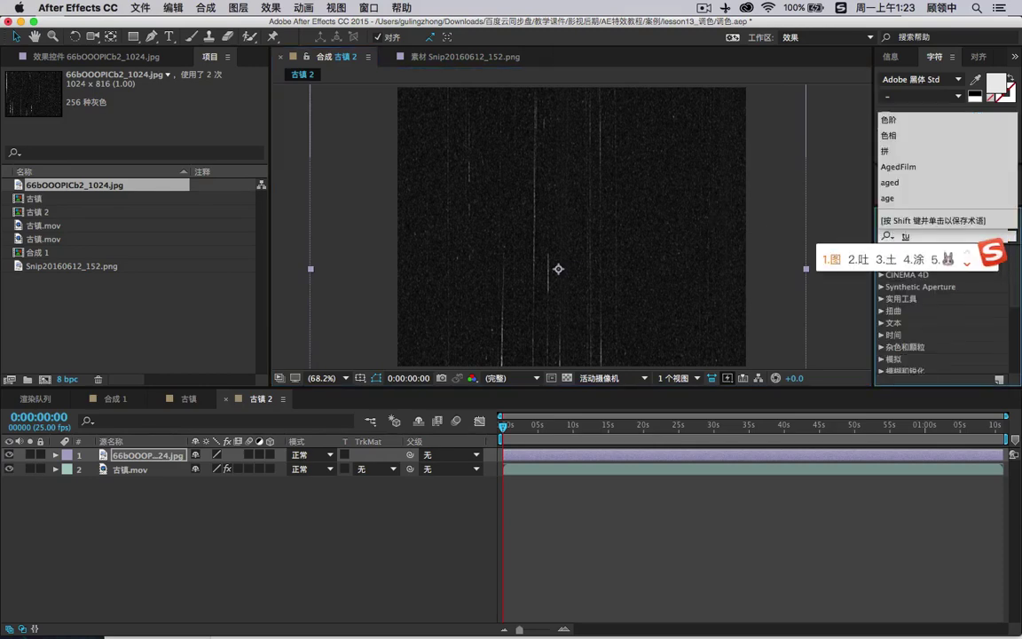
pyautogui.write('pian')
pyautogui.press('space')
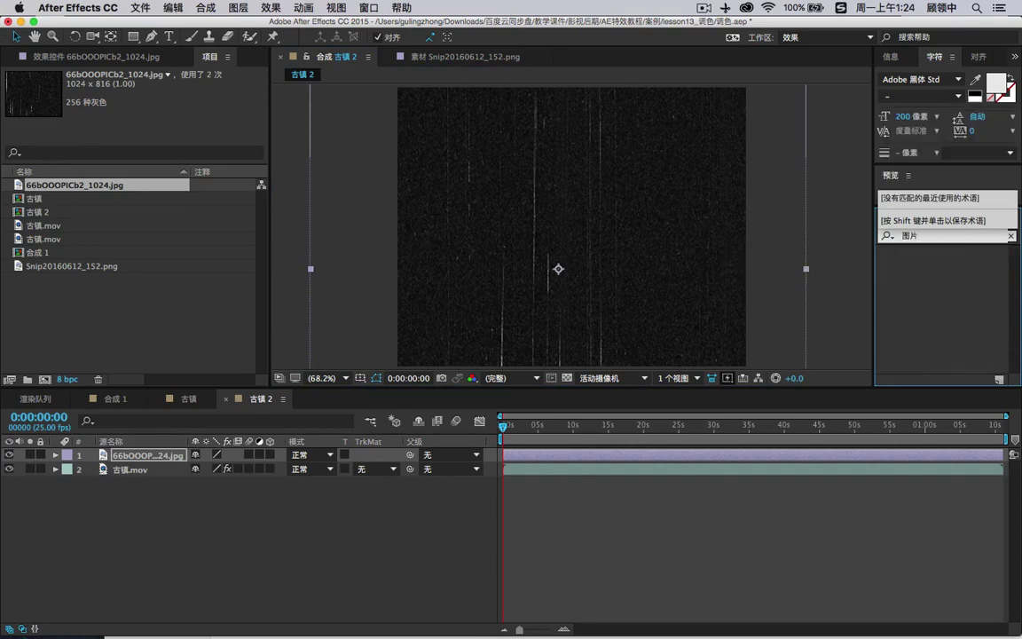
pyautogui.write('pintie')
pyautogui.press('space')
pyautogui.press('BackSpace')
pyautogui.press('BackSpace')
pyautogui.press('BackSpace')
pyautogui.press('BackSpace')
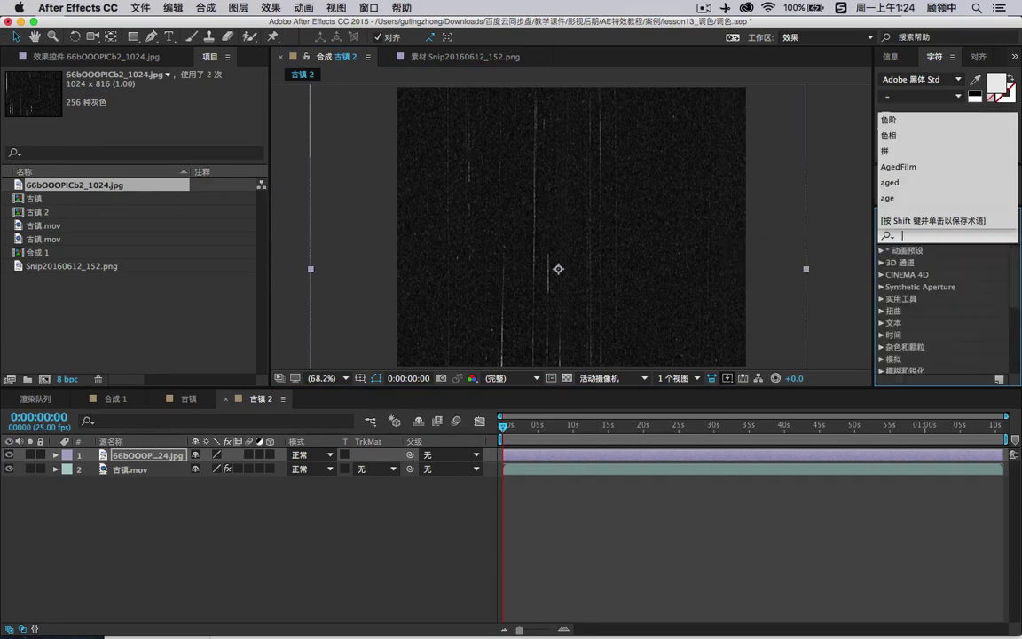
# - Search the effects for 拼 and apply 动态拼贴 to the 66bOOOPICb2_1024.jpg layer
pyautogui.write('t')
pyautogui.press('BackSpace')
pyautogui.write('pin2')
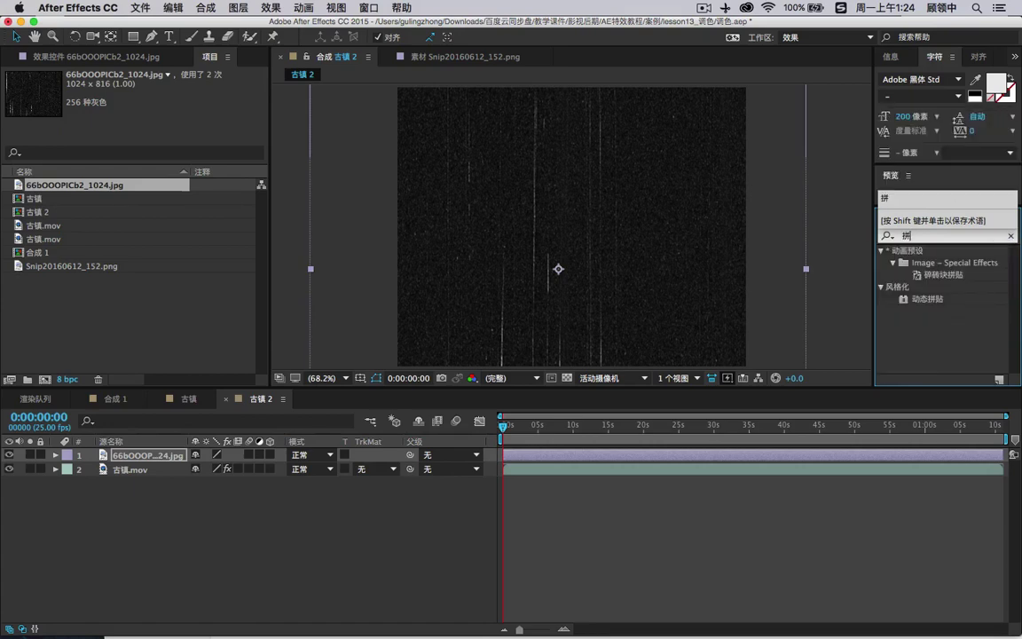
pyautogui.moveTo(923, 301); pyautogui.dragTo(159, 457)
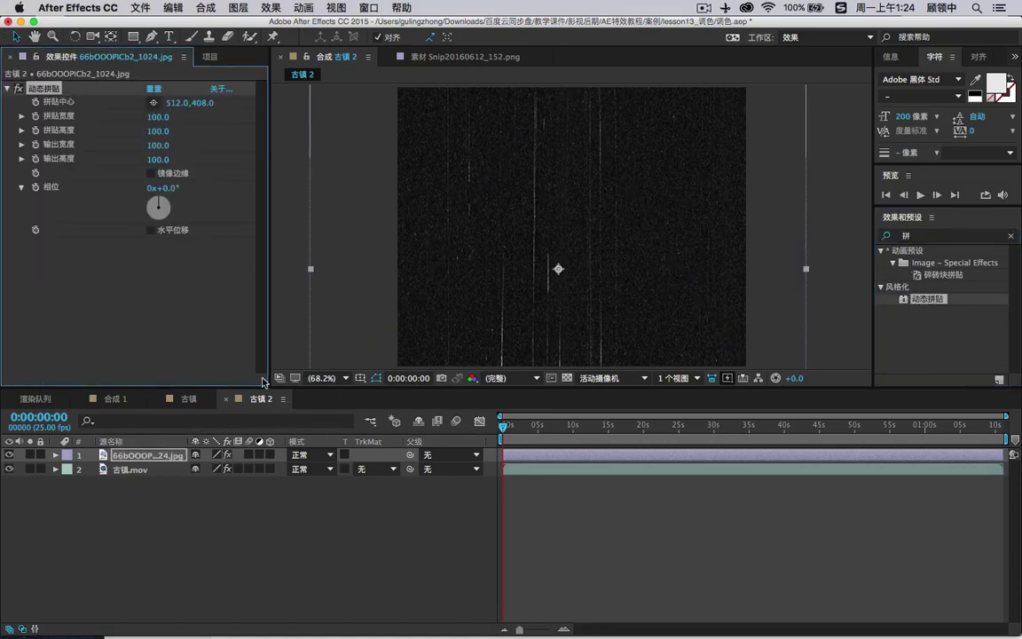
# - Set the 动态拼贴 effect's 输出宽度 to 2340 and 输出高度 to 1070
pyautogui.click(157, 145)
pyautogui.write('1070')
pyautogui.press('Tab')
pyautogui.write('1070')
pyautogui.press('Return')
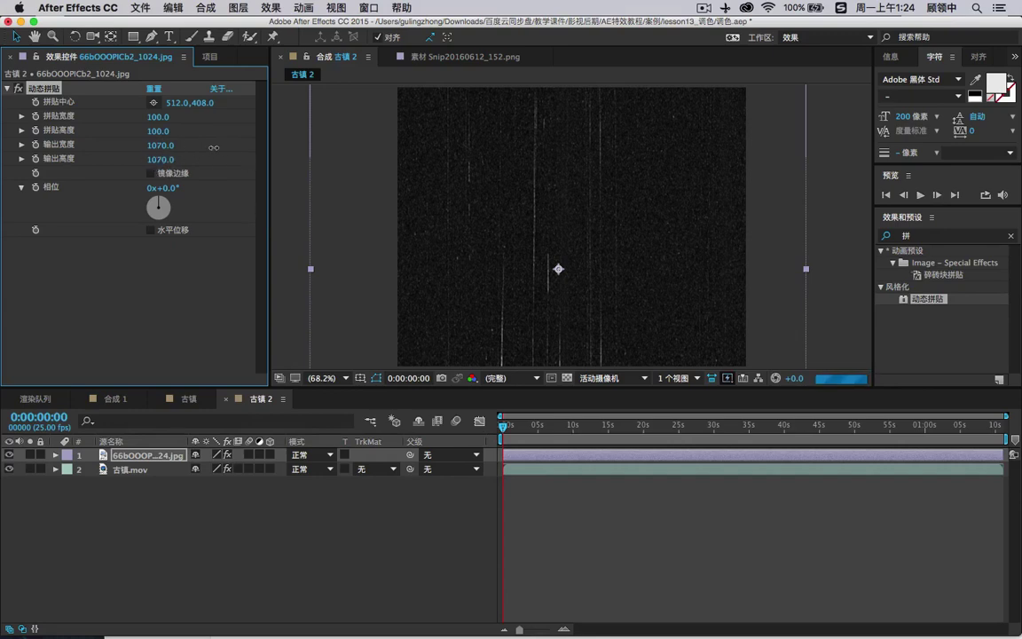
pyautogui.moveTo(160, 145); pyautogui.dragTo(186, 146)
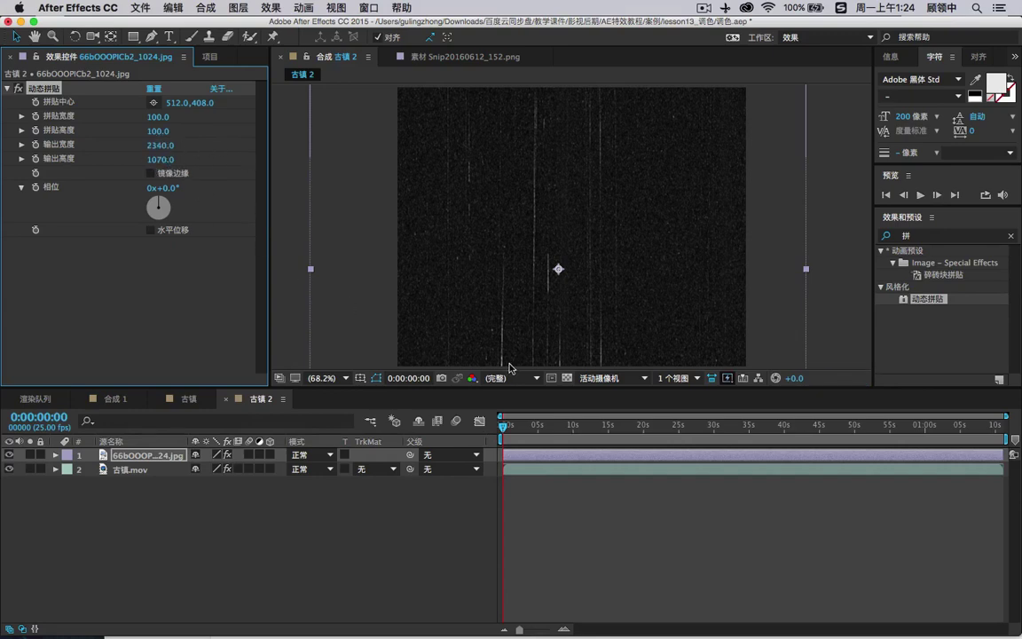
# - End the work area at about 0:00:05:01, trim the composition to it, and return the playhead to the start
pyautogui.click(539, 428)
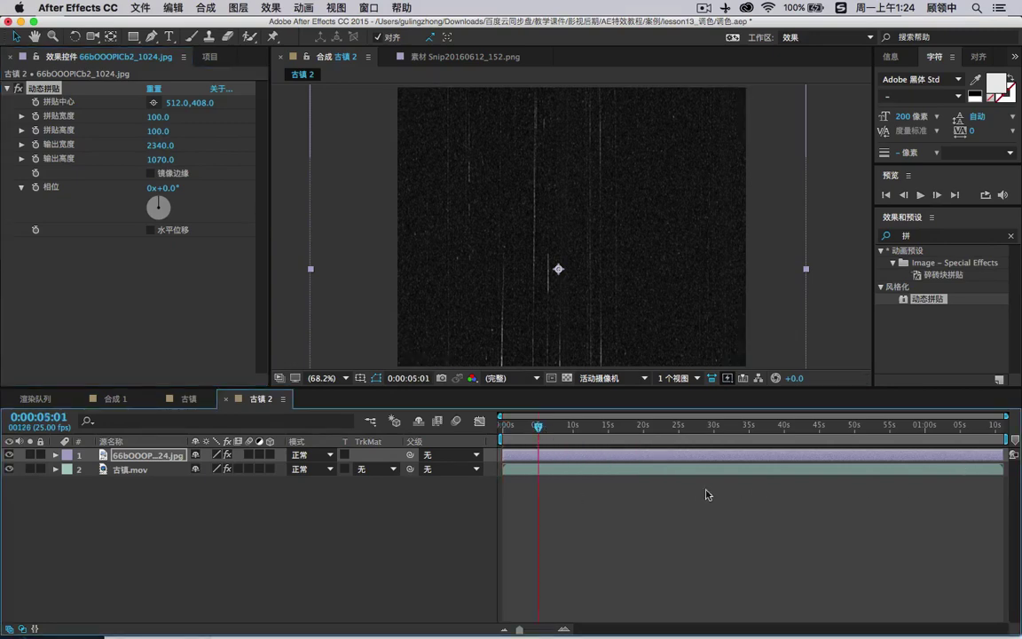
pyautogui.moveTo(652, 482); pyautogui.dragTo(548, 448)
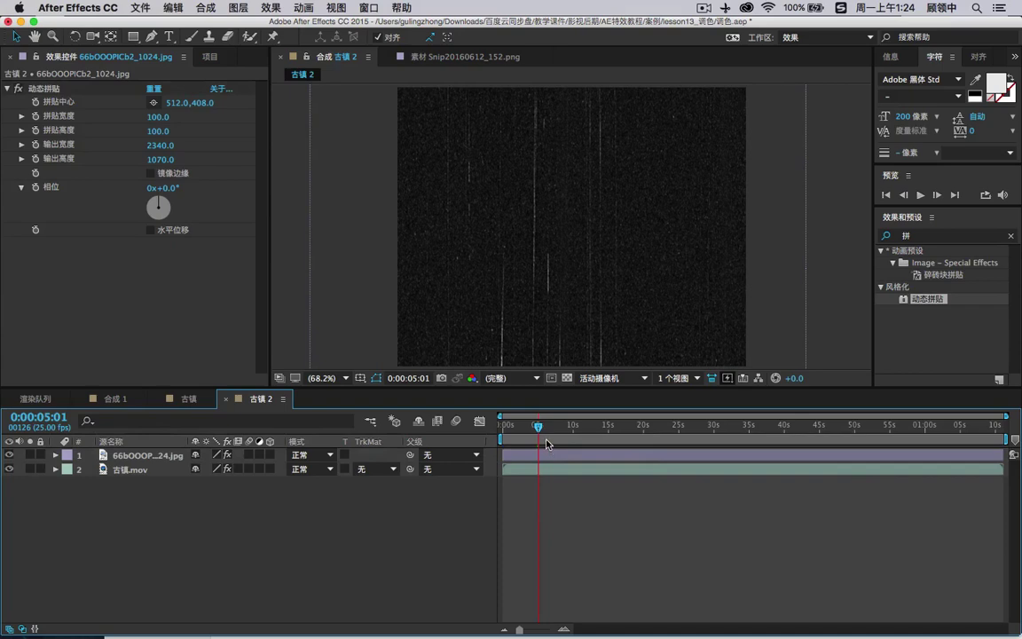
pyautogui.press('n')
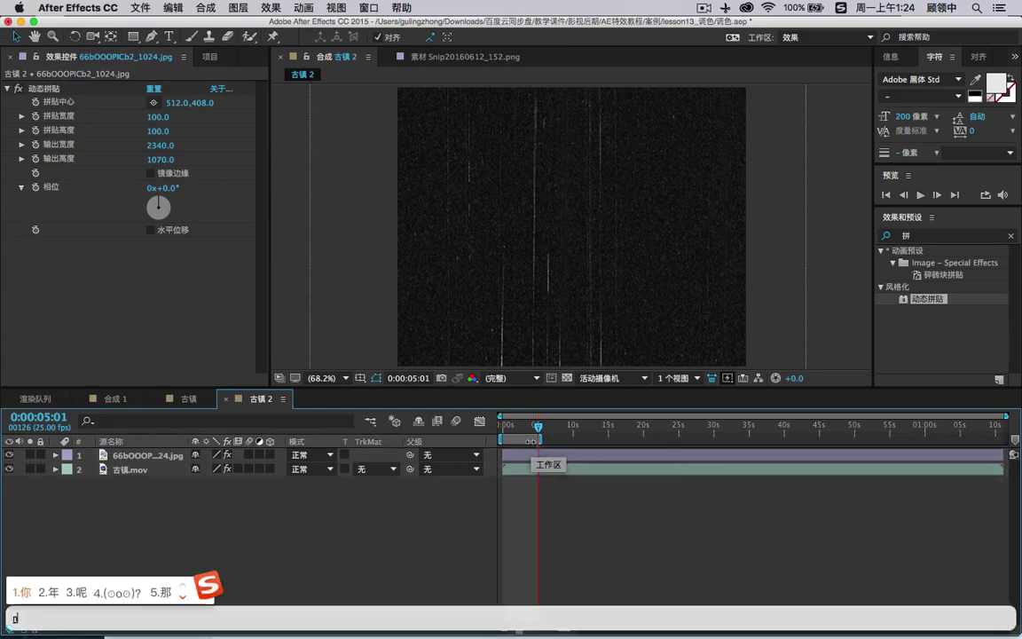
pyautogui.press('BackSpace')
pyautogui.rightClick(533, 441)
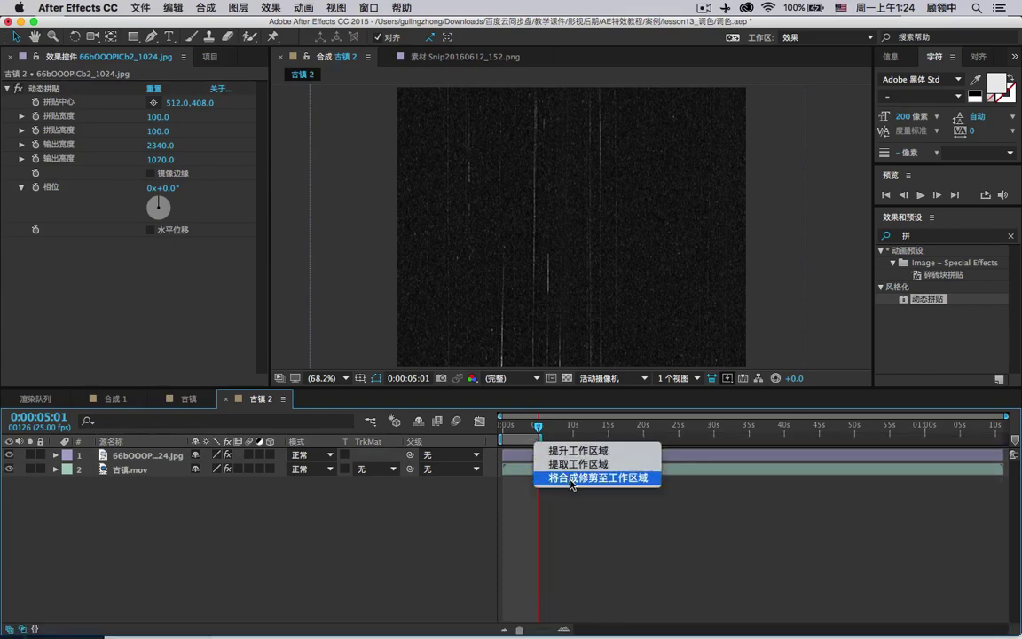
pyautogui.click(571, 478)
pyautogui.moveTo(661, 426)
pyautogui.mouseDown()
pyautogui.moveTo(538, 424)
pyautogui.moveTo(649, 425)
pyautogui.mouseUp()
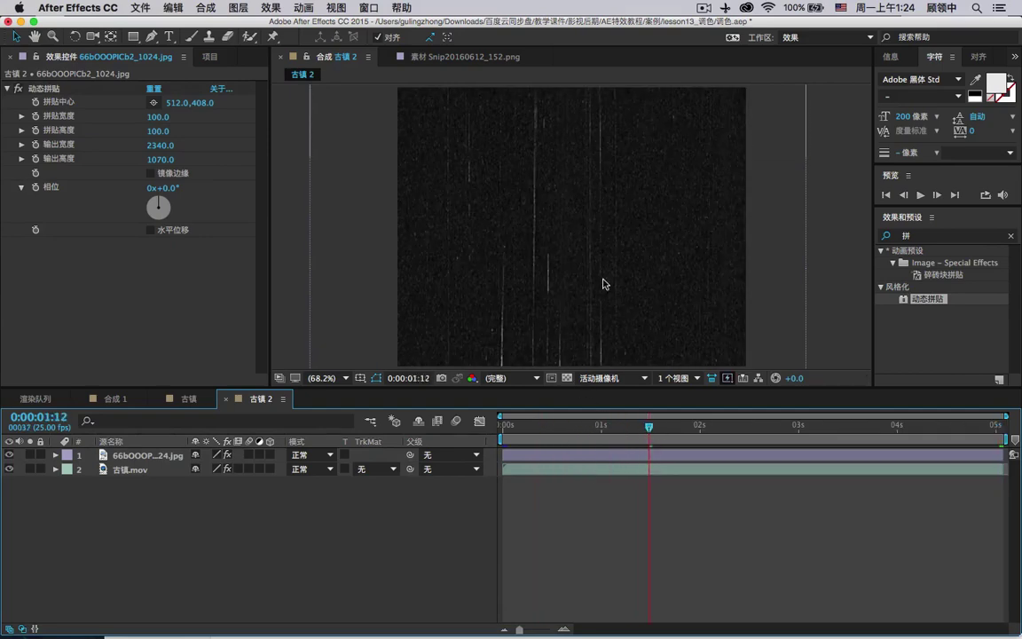
pyautogui.press('Home')
# - Set the scratch image layer's blend mode to 屏幕 and scrub through the first second to check the result
pyautogui.click(227, 455)
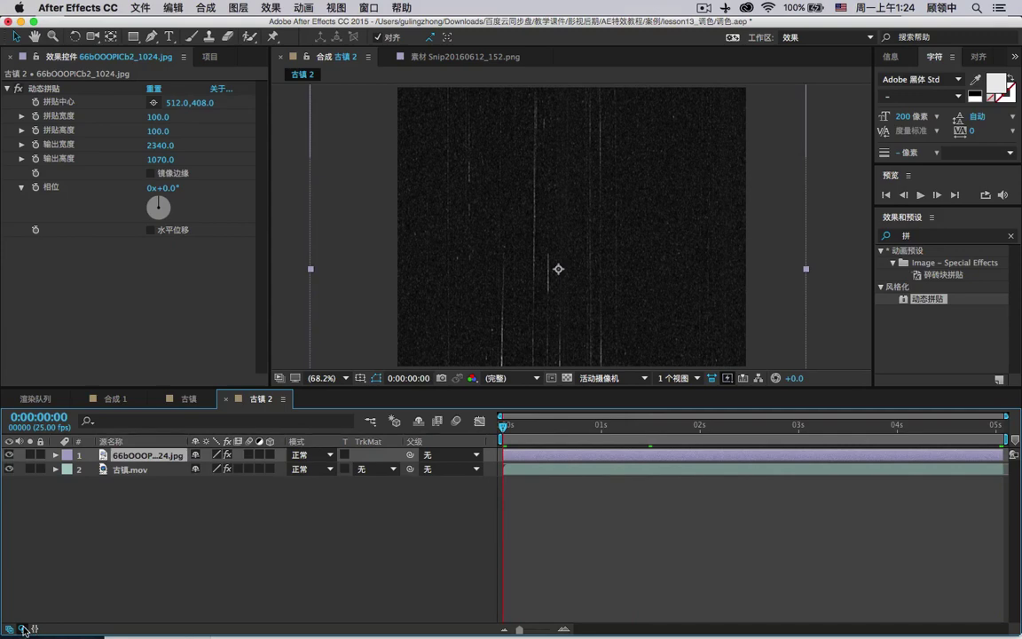
pyautogui.press('F4')
pyautogui.press('F4')
pyautogui.click(313, 455)
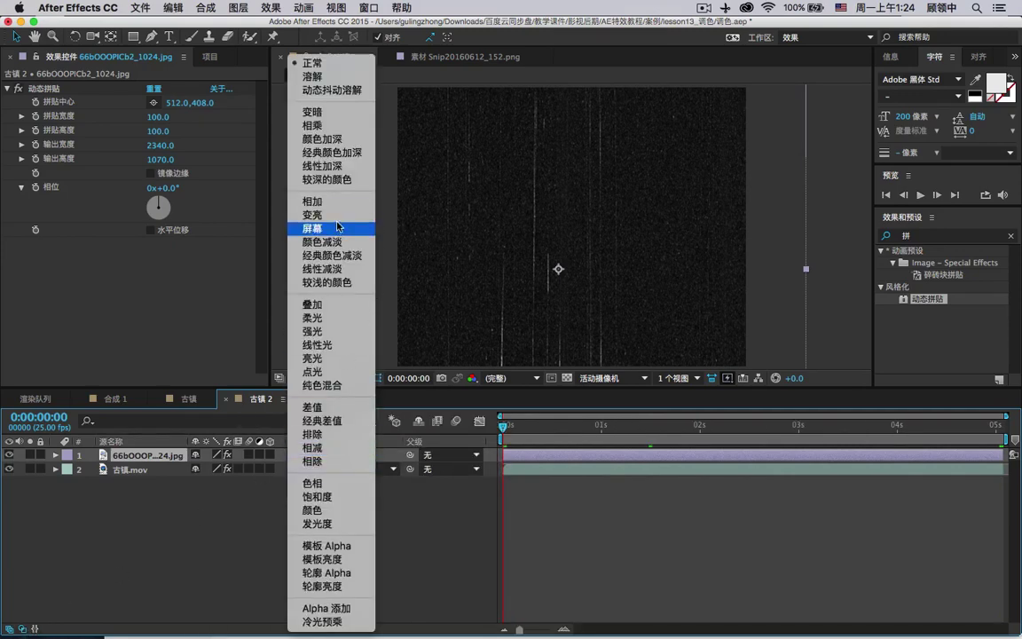
pyautogui.click(335, 230)
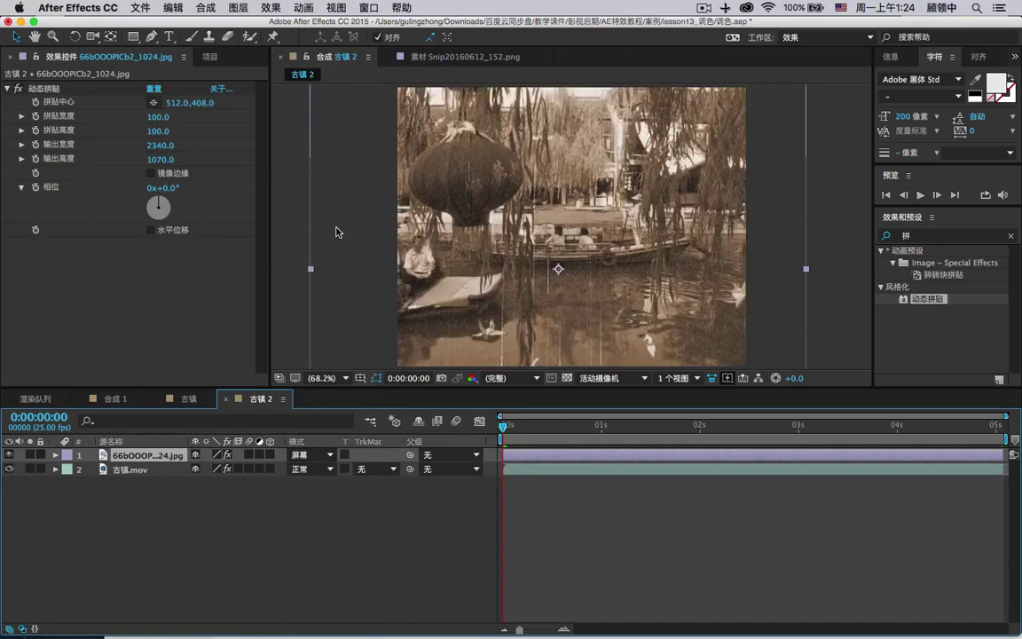
pyautogui.moveTo(588, 425); pyautogui.dragTo(625, 429)
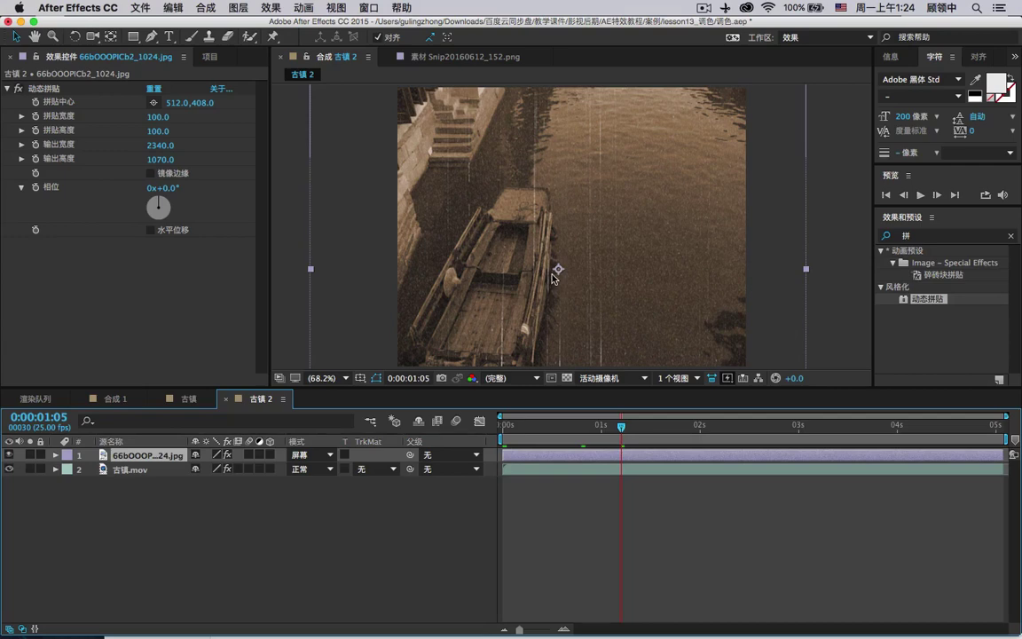
pyautogui.press('Home')
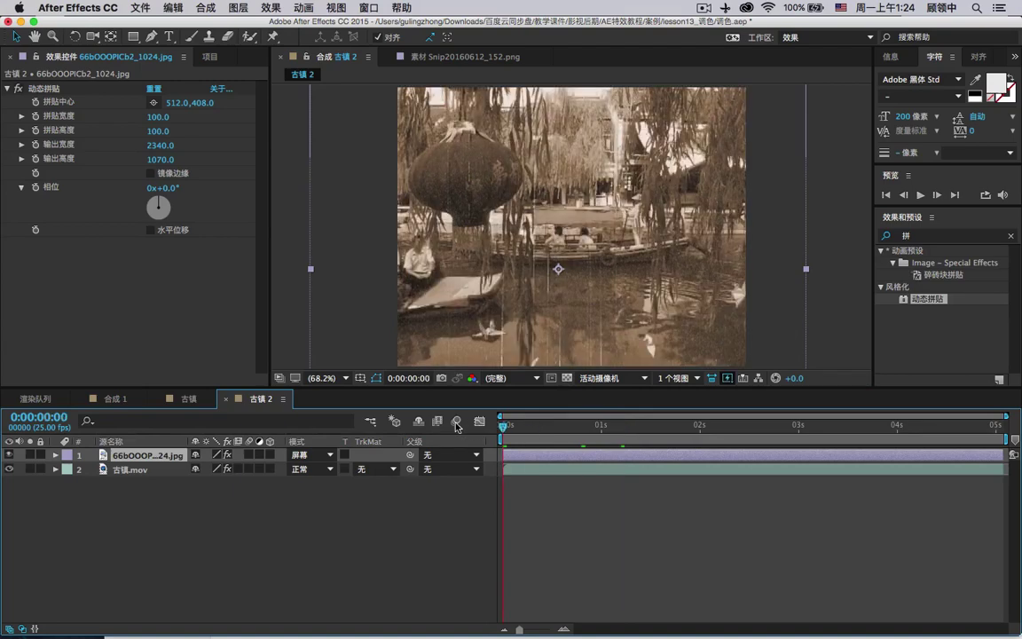
# - Animate the scratch image's 位置 from the first frame, moving it to about 897.9, 214.7 at 0:00:00:24 along a curved motion path
pyautogui.press('p')
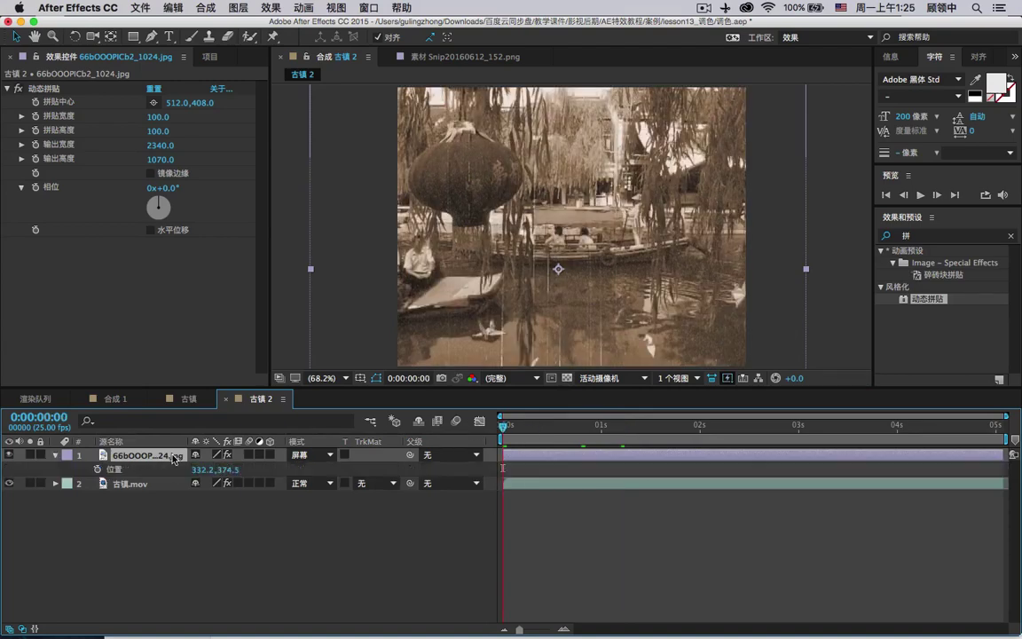
pyautogui.click(98, 469)
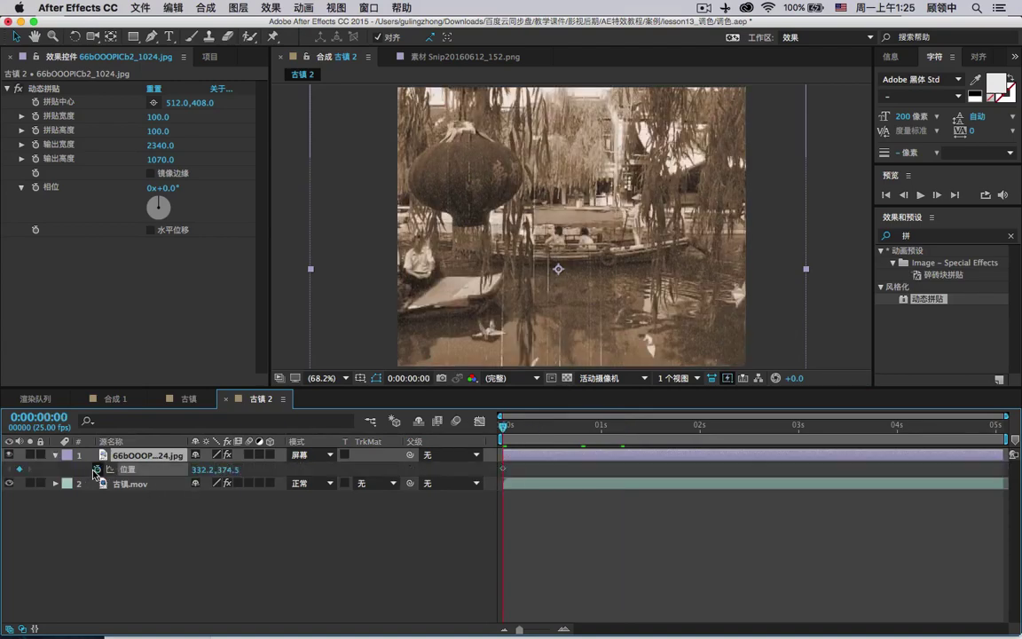
pyautogui.moveTo(529, 431); pyautogui.dragTo(597, 427)
pyautogui.moveTo(574, 319); pyautogui.dragTo(656, 290)
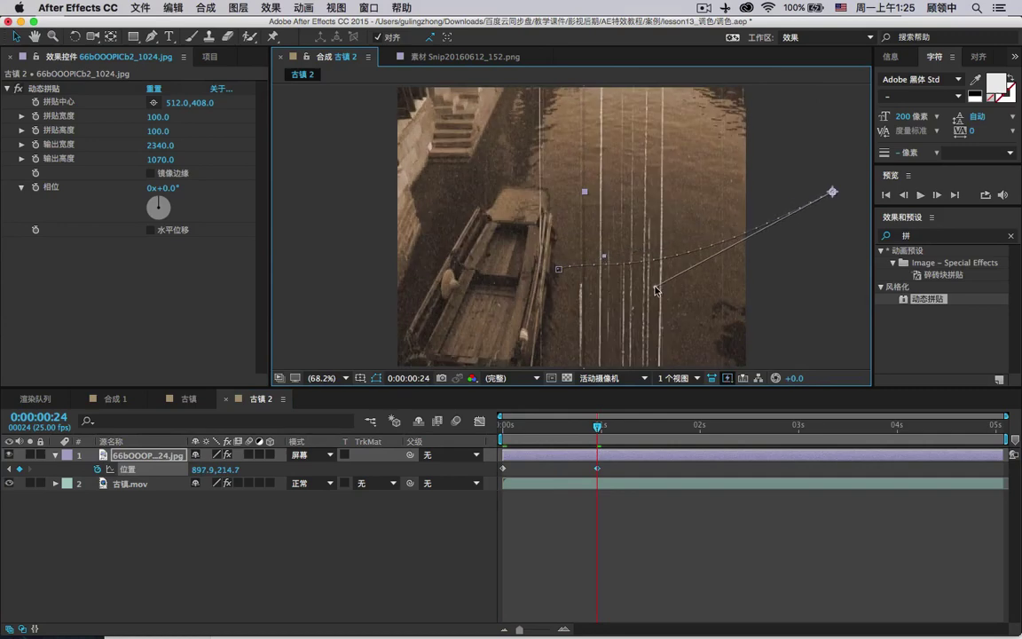
# - Keyframe the scratch image's position at 0:00:02:00 to about 1391.8, 93.1 and bend the motion path at the previous keyframe more steeply
pyautogui.click(701, 433)
pyautogui.hscroll(5, 618, 308)
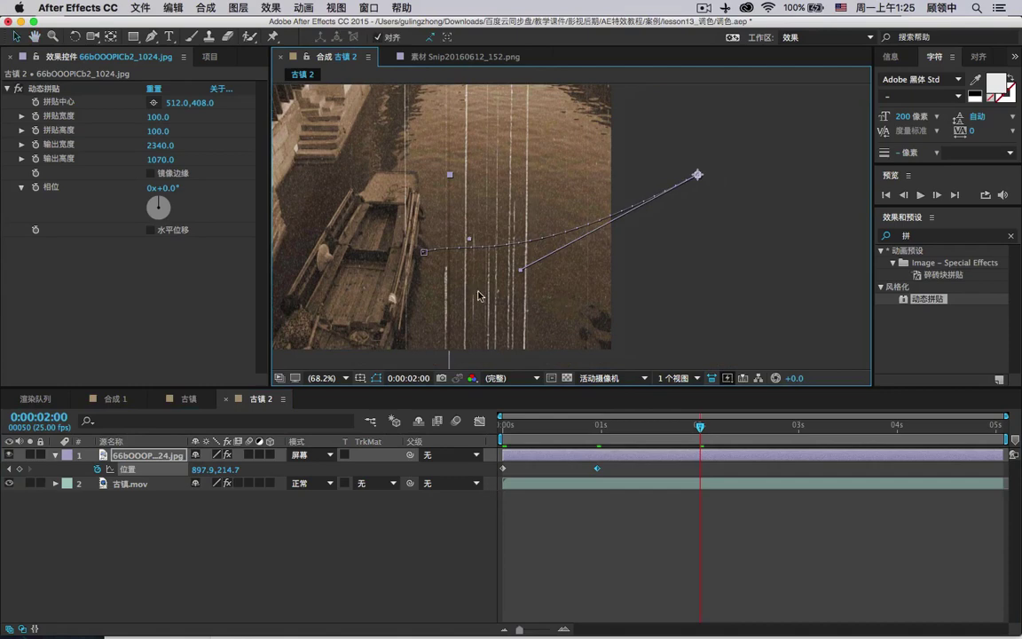
pyautogui.moveTo(479, 295); pyautogui.dragTo(552, 237)
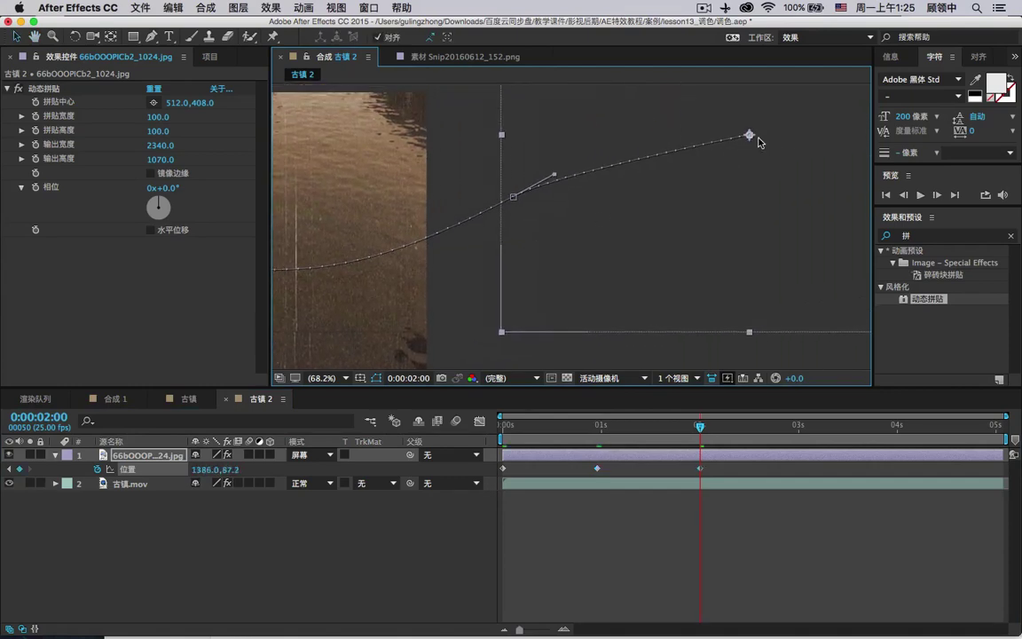
pyautogui.moveTo(759, 142); pyautogui.dragTo(774, 168)
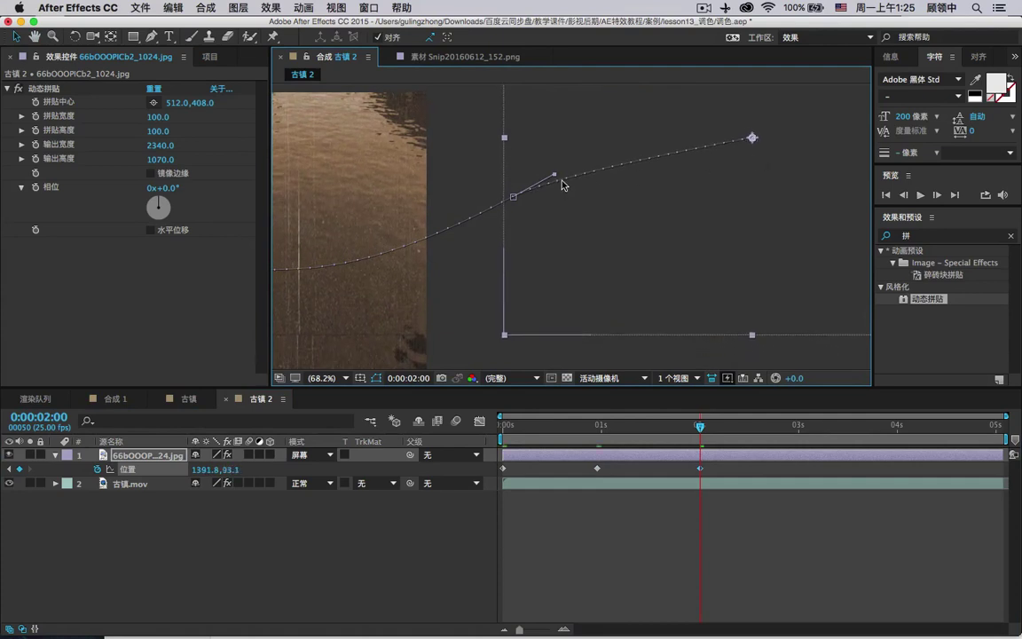
pyautogui.moveTo(558, 178)
pyautogui.mouseDown()
pyautogui.moveTo(547, 161)
pyautogui.moveTo(561, 163)
pyautogui.mouseUp()
# - Keyframe the scratch image's position to about 1986.9, 377.4 at 0:00:03:00 and about 2675.7, 132.6 at 0:00:04:00
pyautogui.click(799, 433)
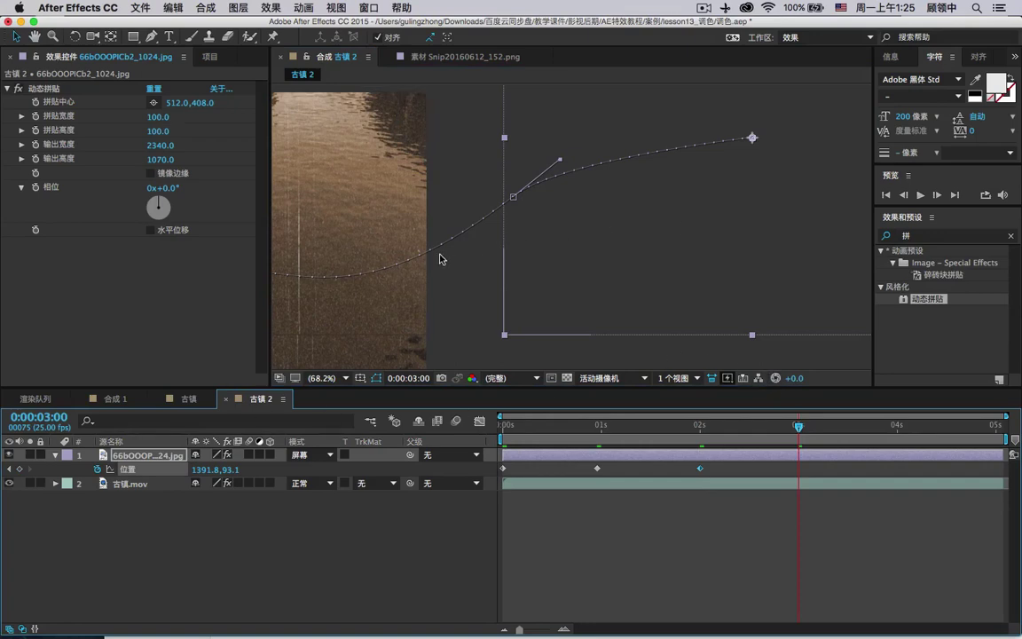
pyautogui.moveTo(566, 237); pyautogui.dragTo(847, 373)
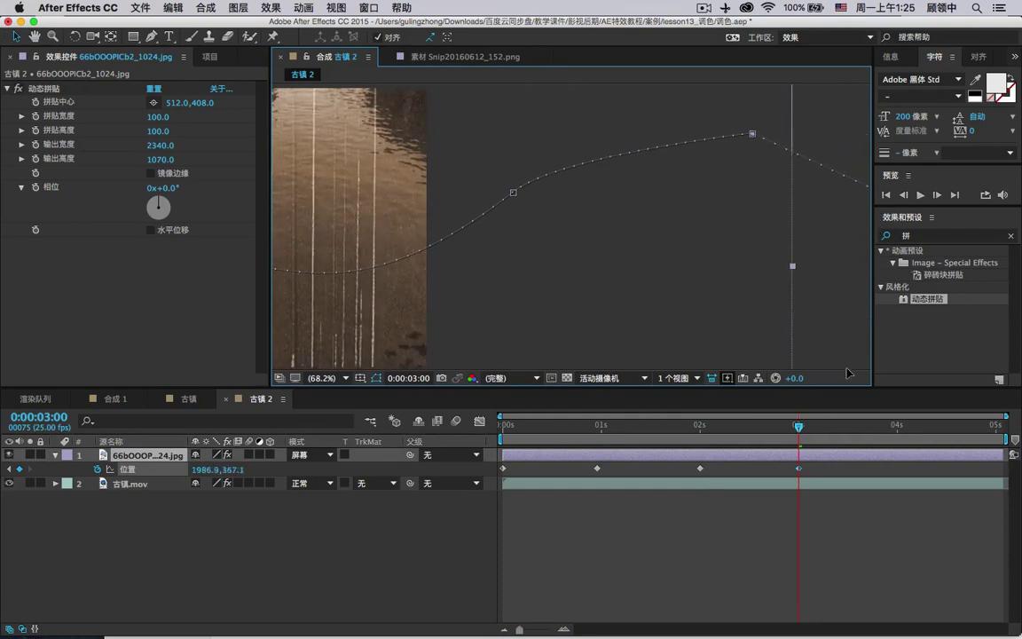
pyautogui.click(898, 428)
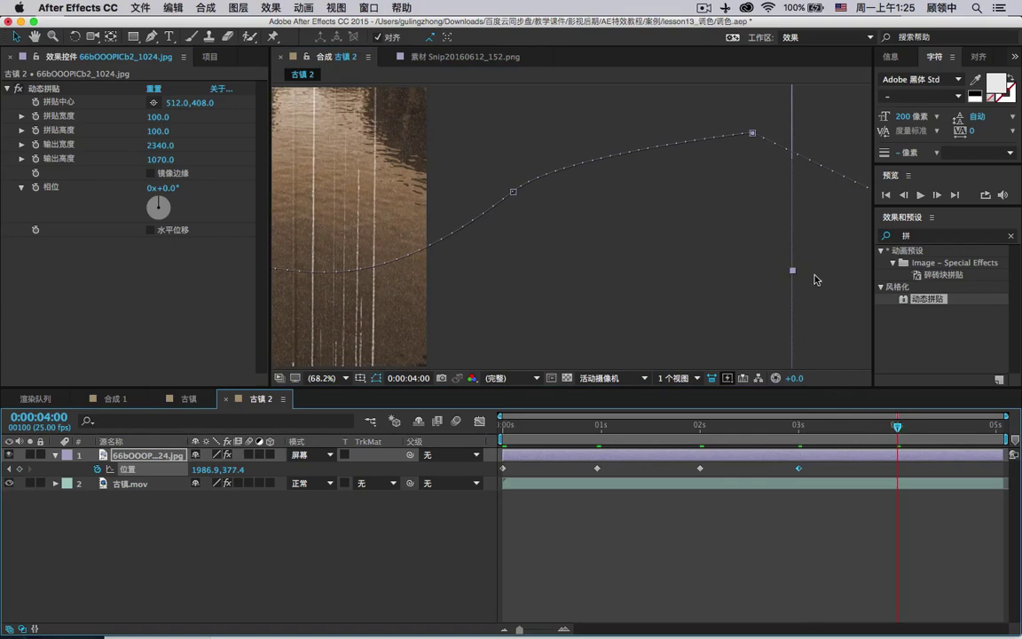
pyautogui.hscroll(10, 657, 263)
pyautogui.moveTo(533, 272); pyautogui.dragTo(862, 153)
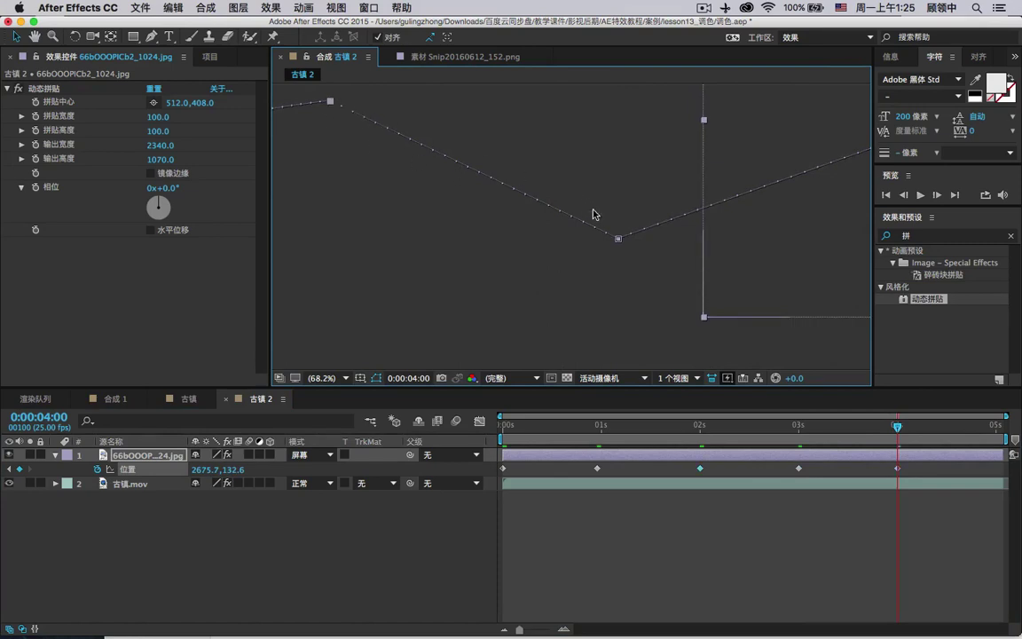
# - Scrub through to the last frame at 0:00:05:01 and keyframe the scratch image's position there to about 3025.7, 399.6
pyautogui.press('h')
pyautogui.hscroll(-10, 463, 219)
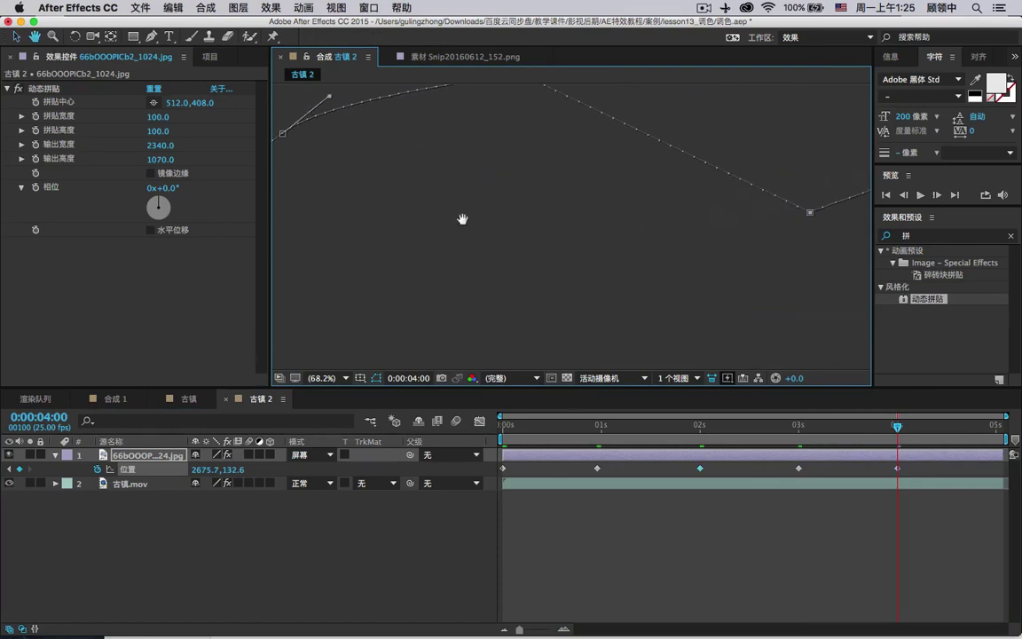
pyautogui.scroll(5, 471, 227)
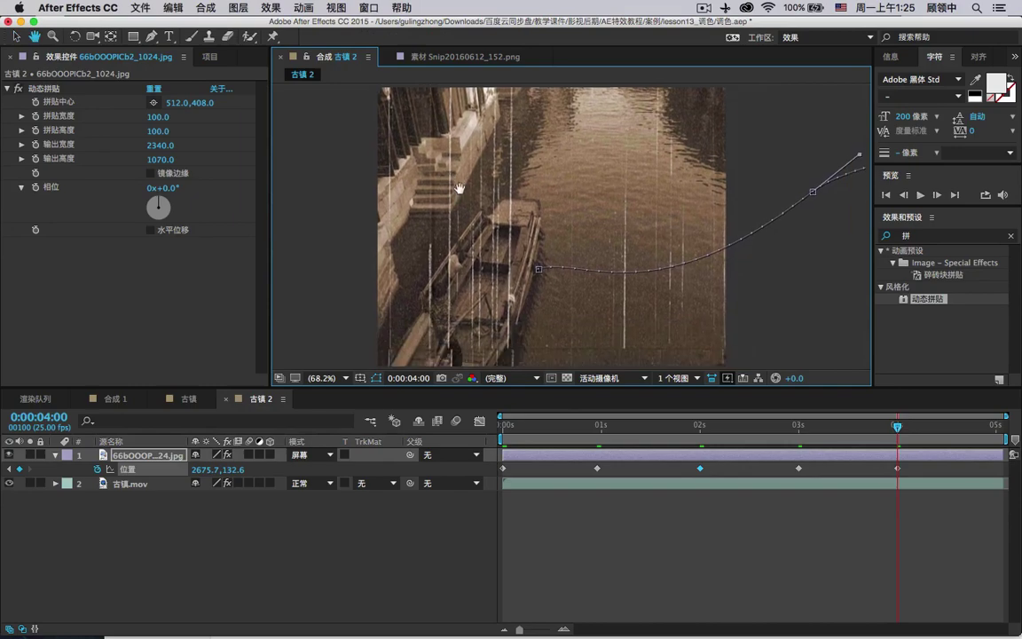
pyautogui.moveTo(512, 431); pyautogui.dragTo(1001, 448)
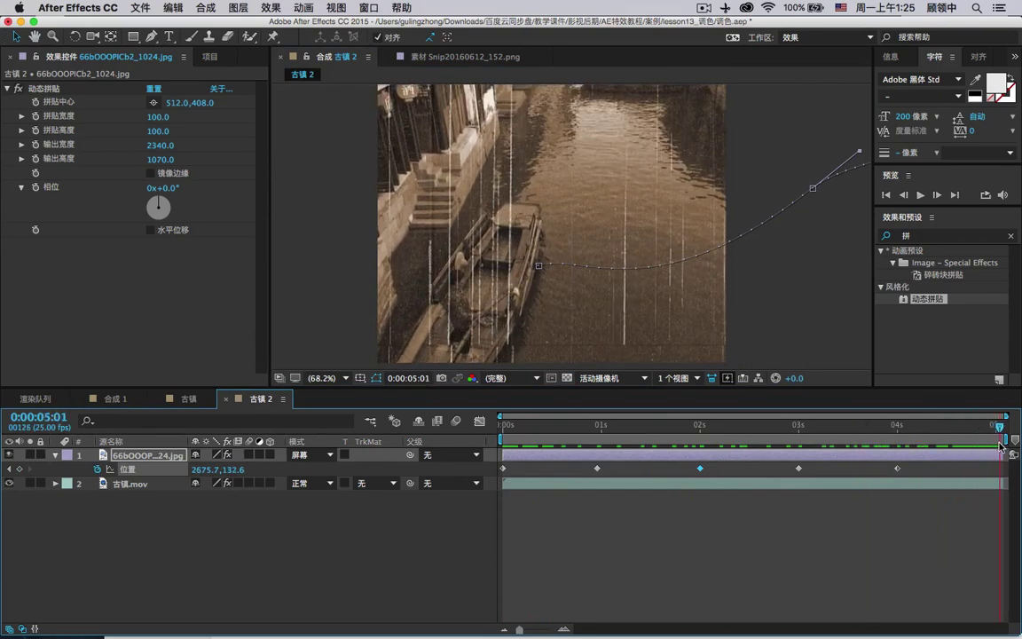
pyautogui.click(803, 271)
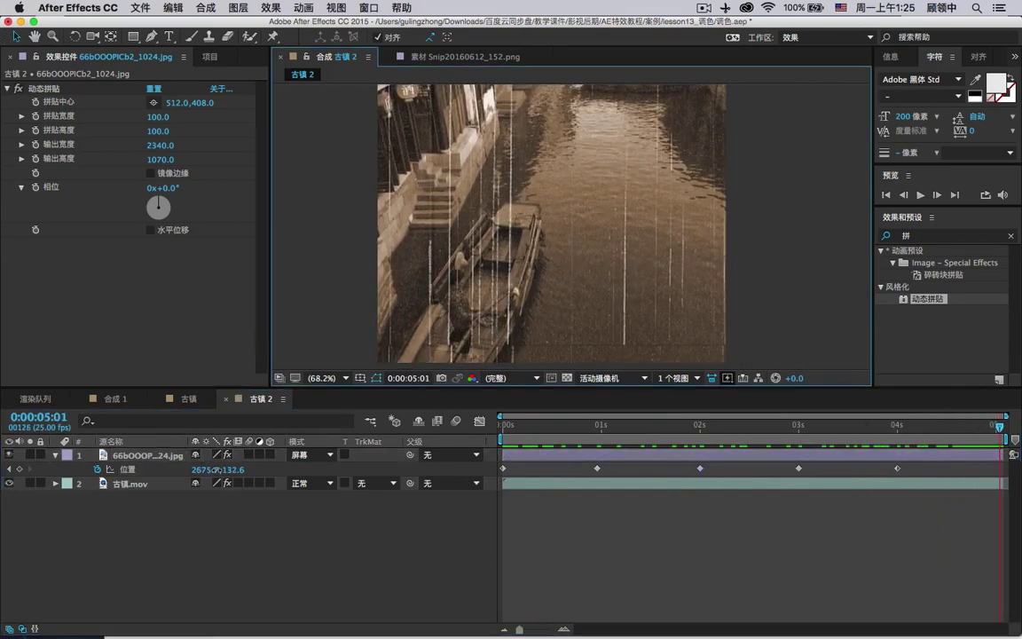
pyautogui.moveTo(216, 469); pyautogui.dragTo(236, 469)
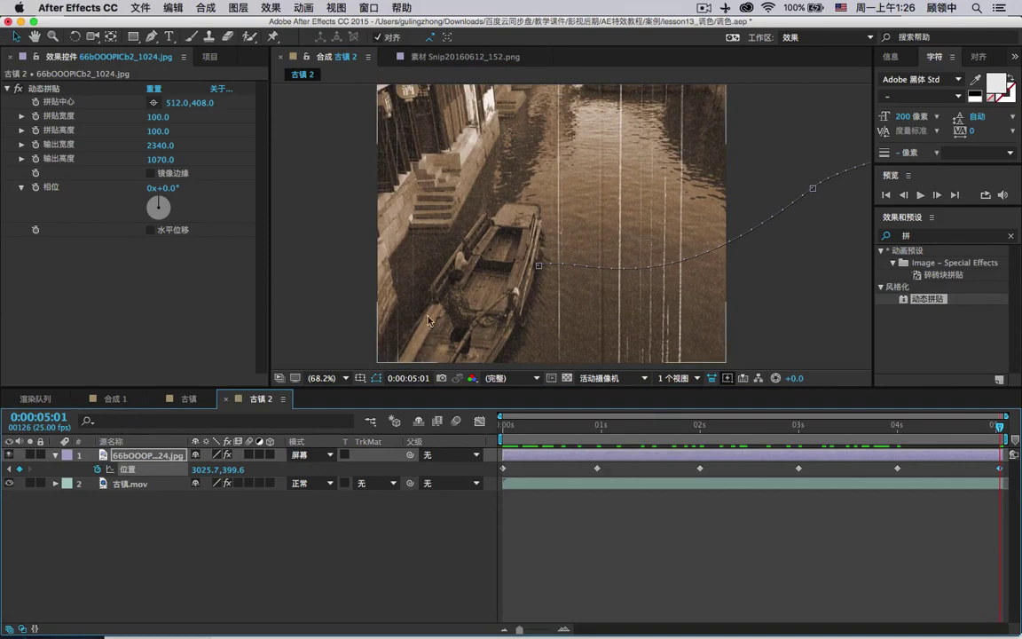
# - Preview the scratch animation from the start and set the vertical position of the 0:00:04:00 keyframe to 277.6
pyautogui.moveTo(524, 431); pyautogui.dragTo(459, 431)
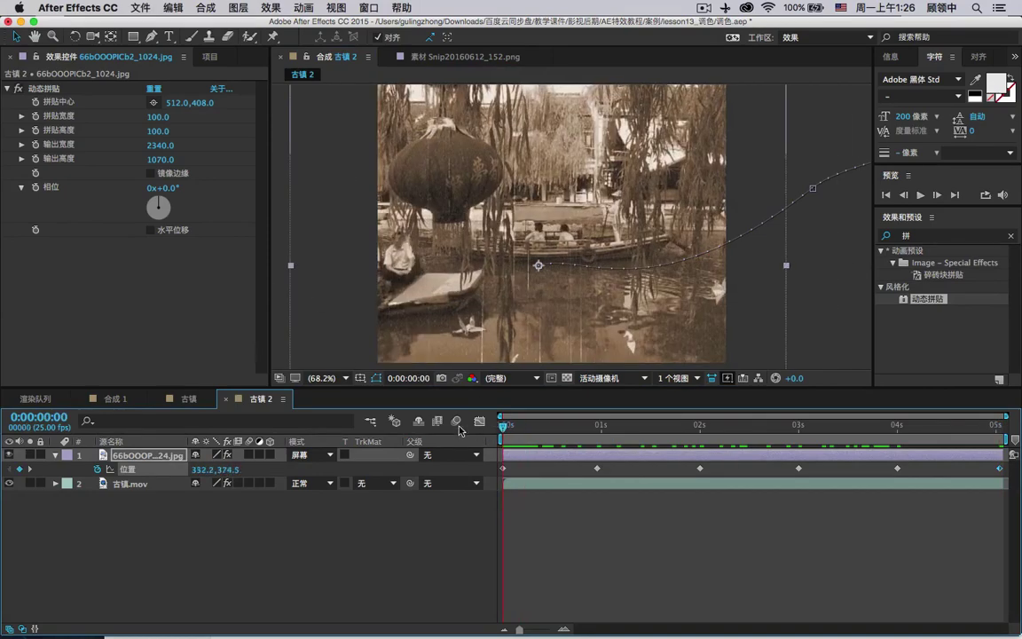
pyautogui.click(920, 195)
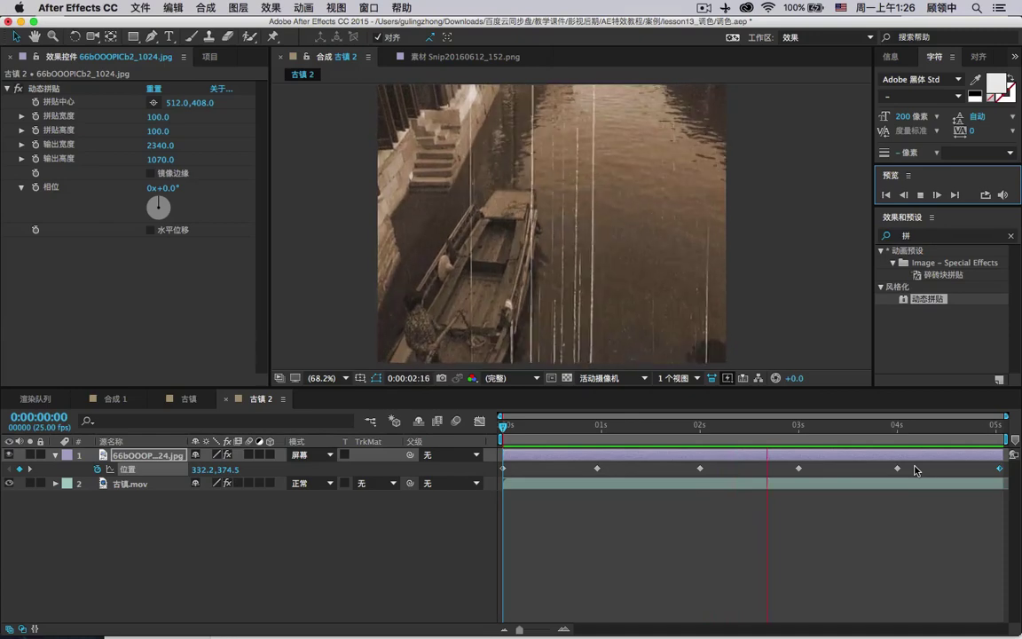
pyautogui.click(894, 427)
pyautogui.click(898, 427)
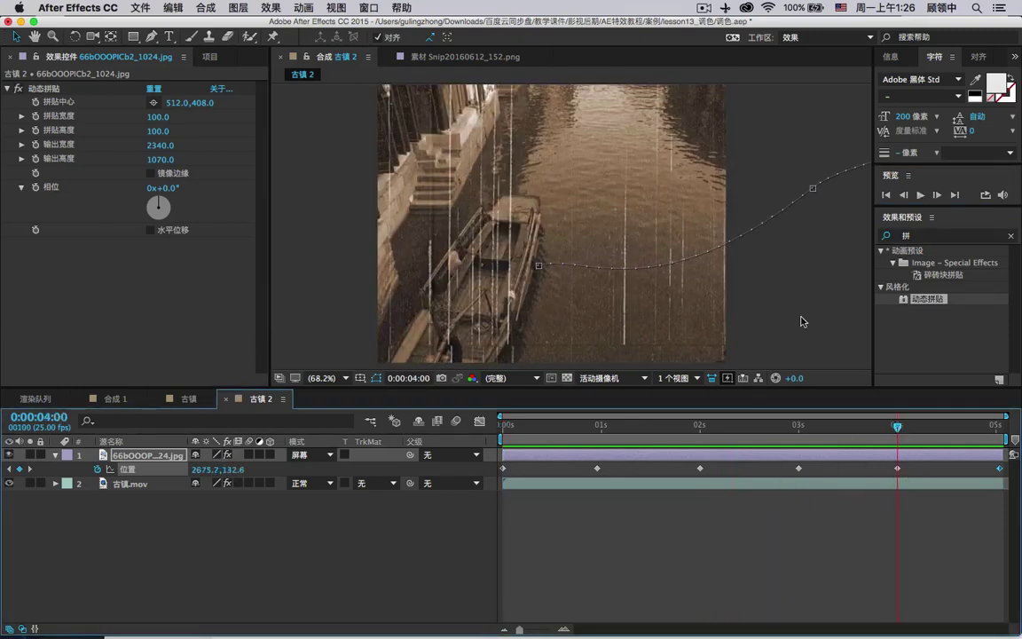
pyautogui.moveTo(794, 262); pyautogui.dragTo(804, 275)
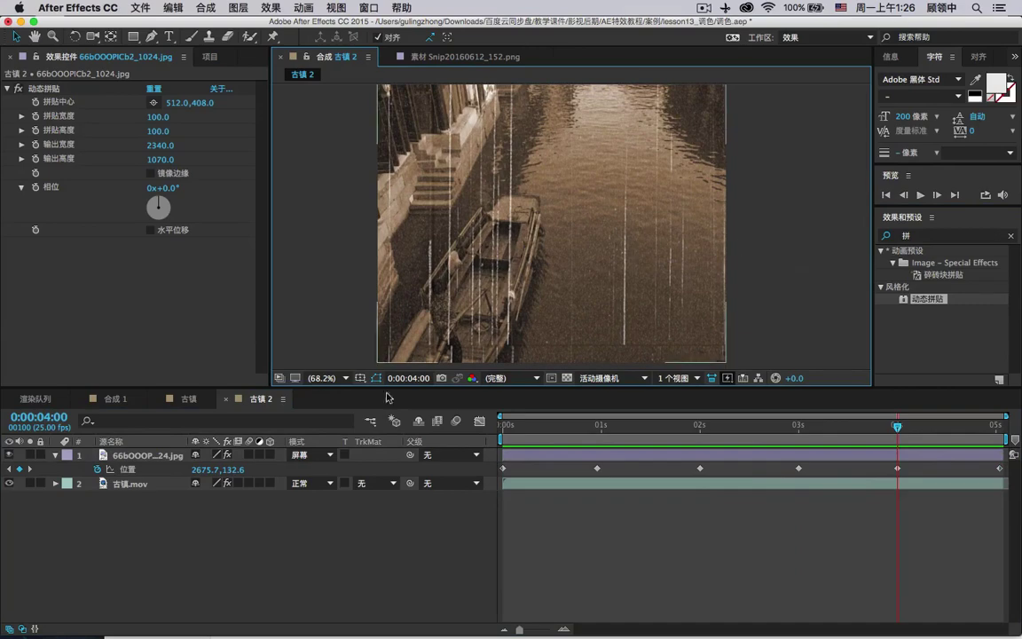
pyautogui.moveTo(235, 471); pyautogui.dragTo(277, 466)
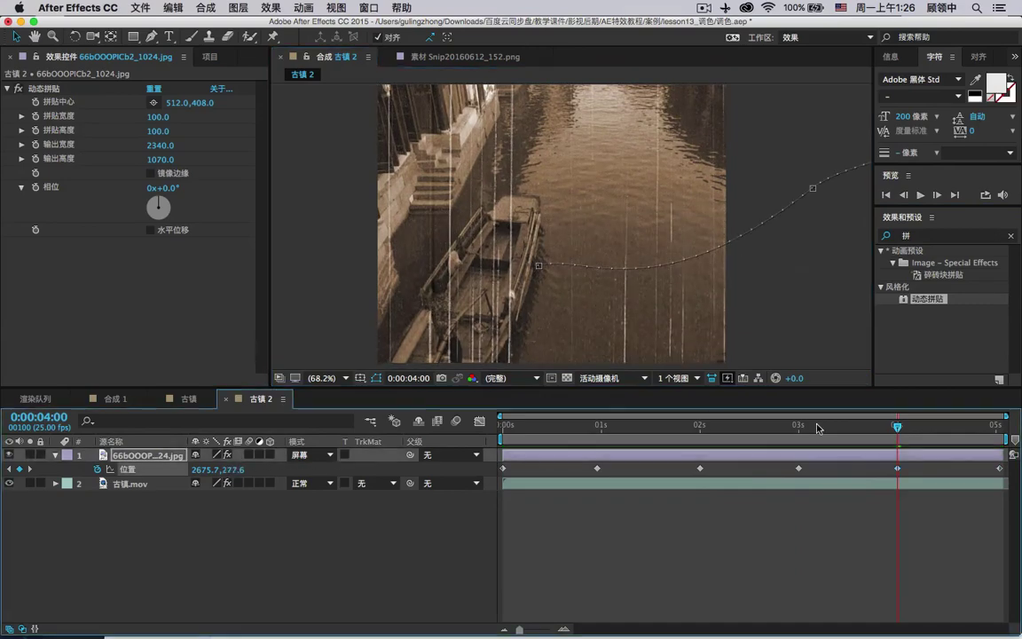
# - Replay the animation from the beginning and set the vertical position of the 0:00:02:00 keyframe to 297.1
pyautogui.moveTo(896, 426); pyautogui.dragTo(503, 426)
pyautogui.click(920, 195)
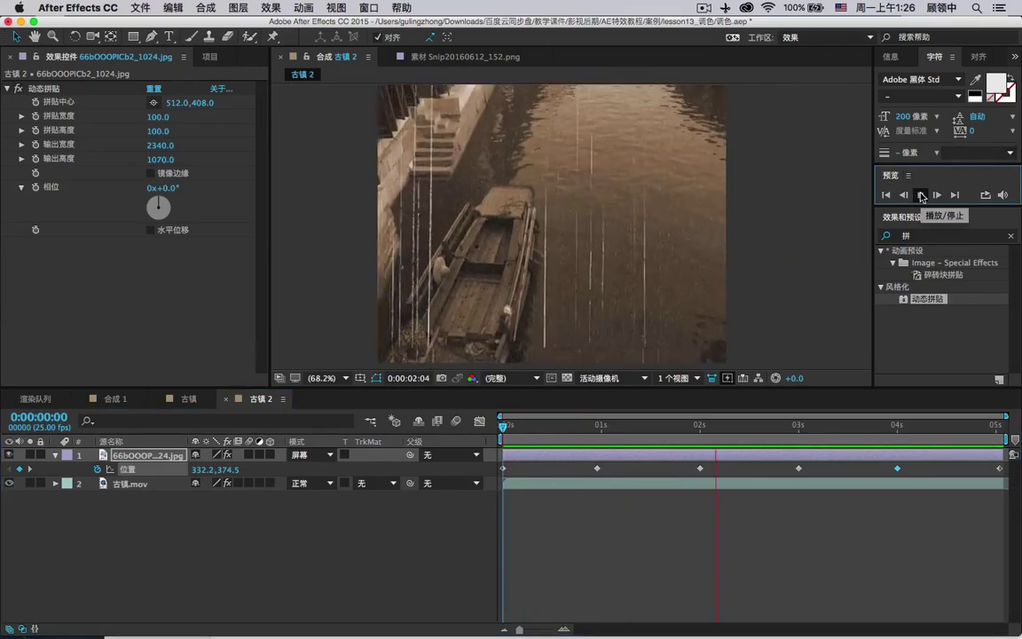
pyautogui.click(700, 428)
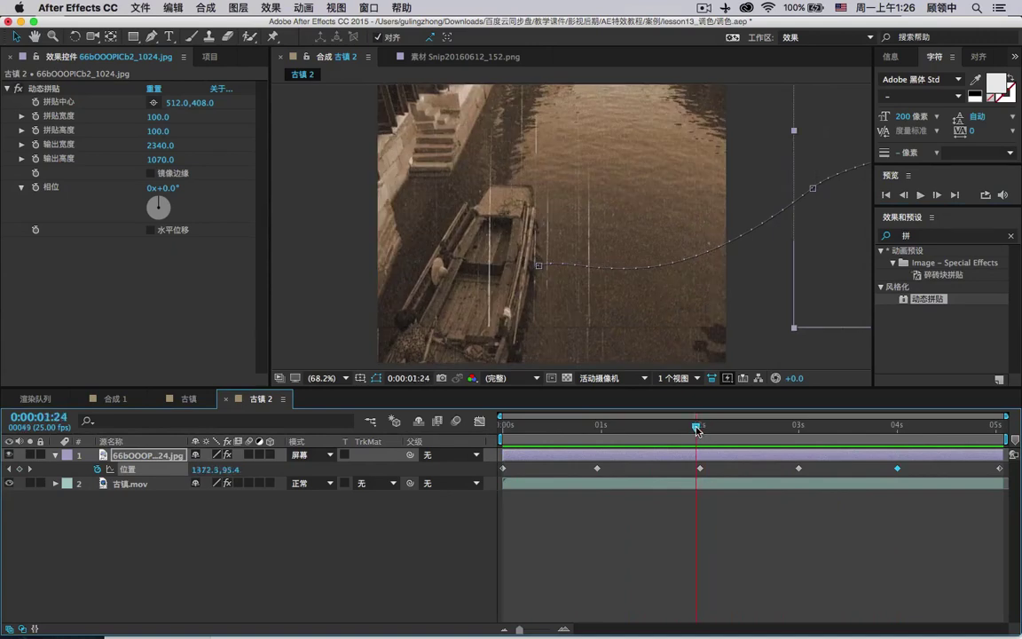
pyautogui.moveTo(698, 430); pyautogui.dragTo(700, 429)
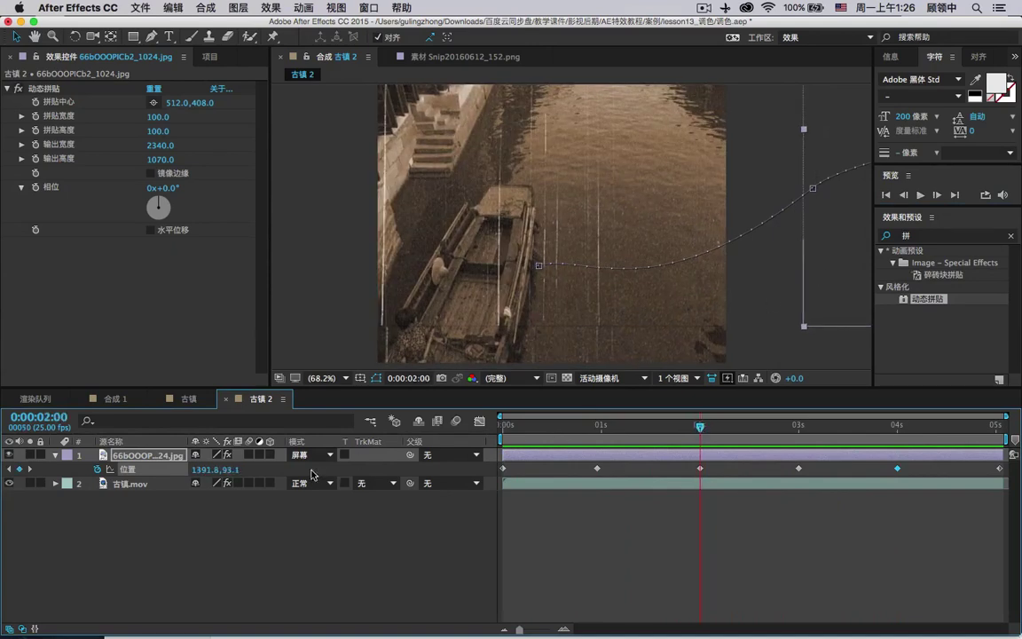
pyautogui.moveTo(232, 470); pyautogui.dragTo(413, 470)
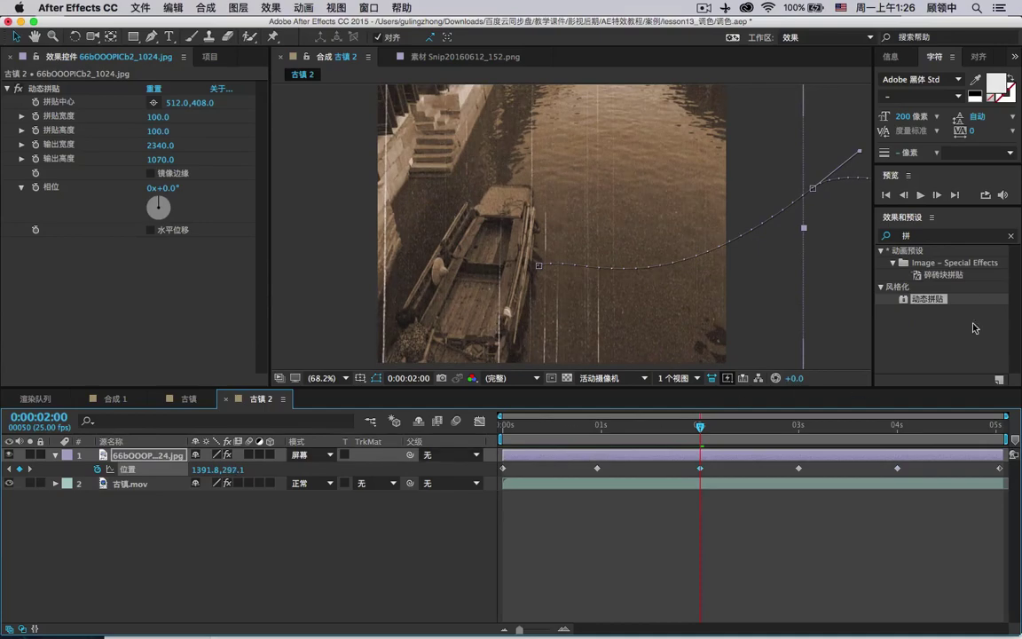
# - Preview the adjusted scratch movement and park the playhead at 0:00:00:16
pyautogui.click(920, 194)
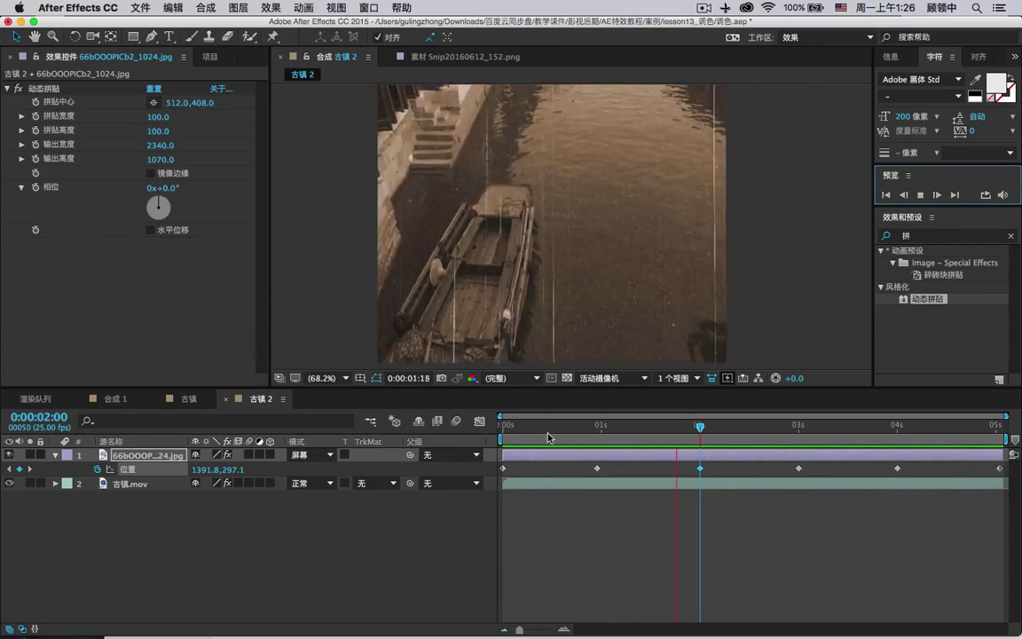
pyautogui.click(548, 433)
pyautogui.moveTo(548, 434); pyautogui.dragTo(566, 427)
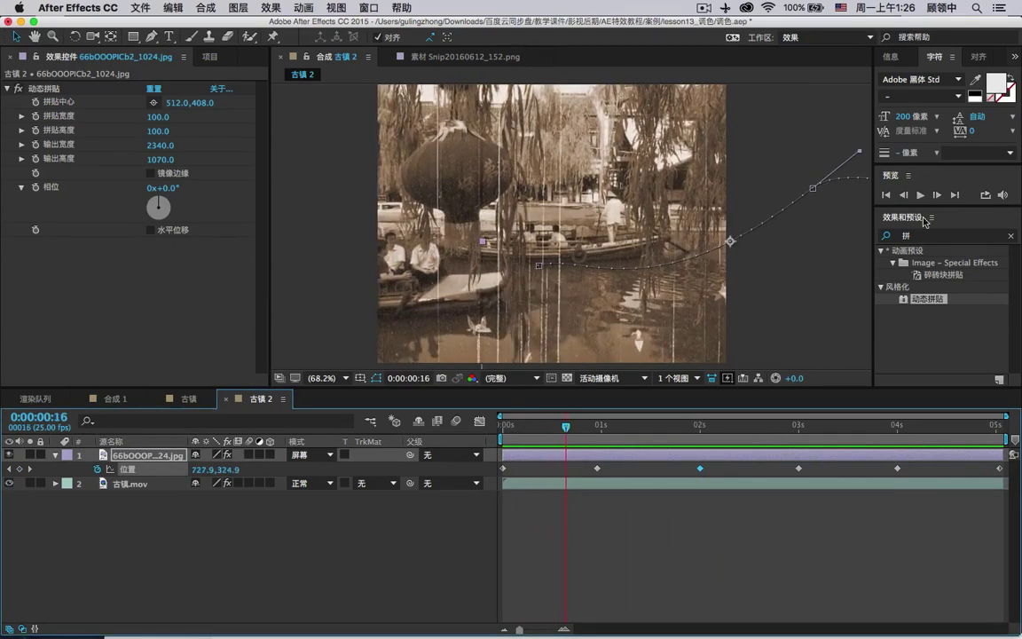
# - Set the scratch image layer's blend mode to 正常 so the texture can be adjusted on its own
pyautogui.click(894, 236)
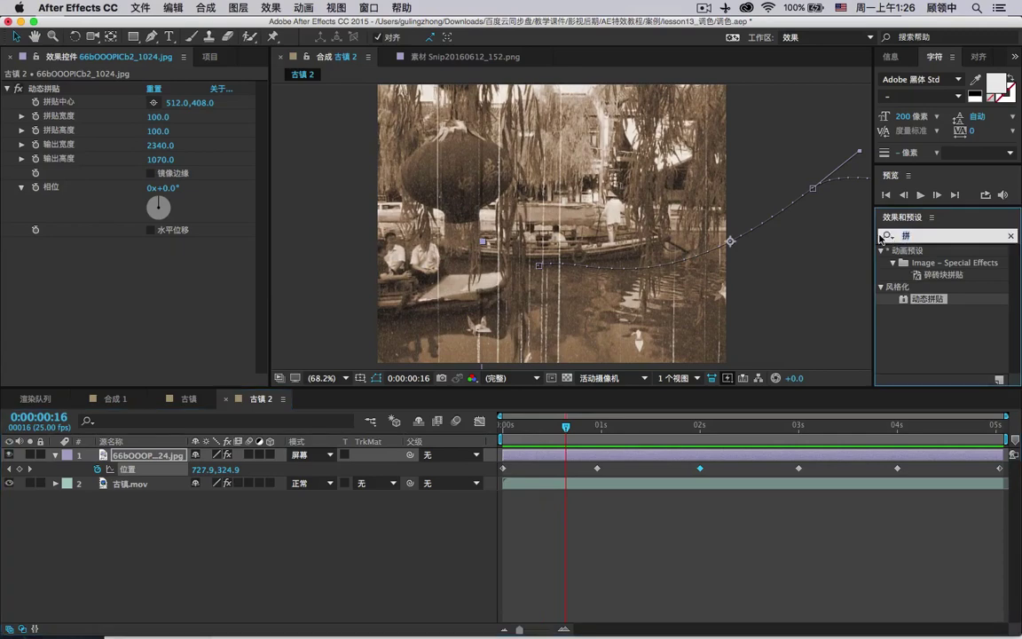
pyautogui.click(298, 455)
pyautogui.click(285, 232)
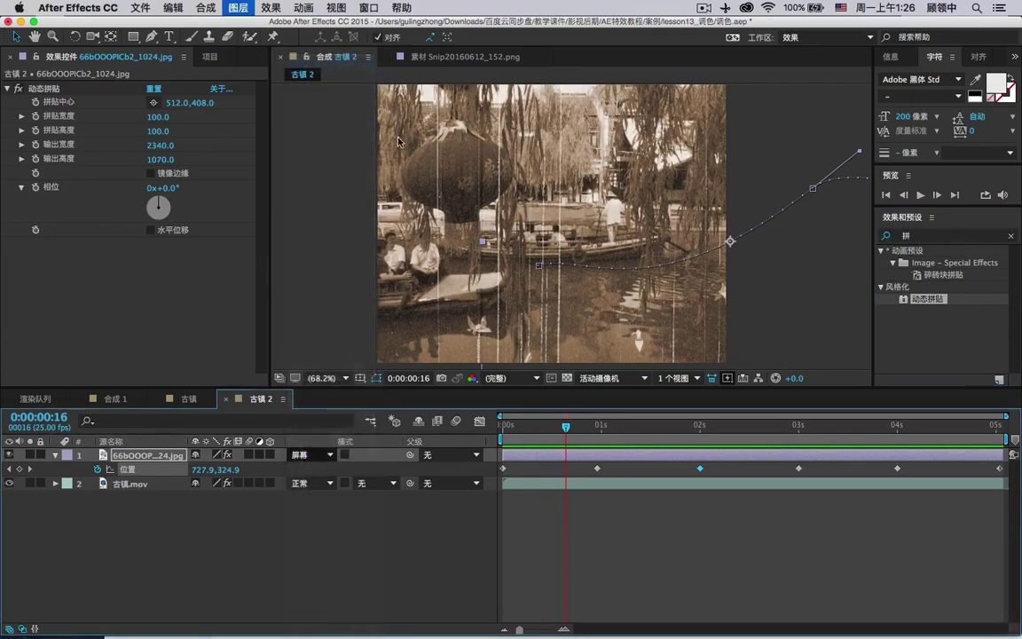
pyautogui.press('super+z')
# - Search the effects and presets for 色阶
pyautogui.click(881, 234)
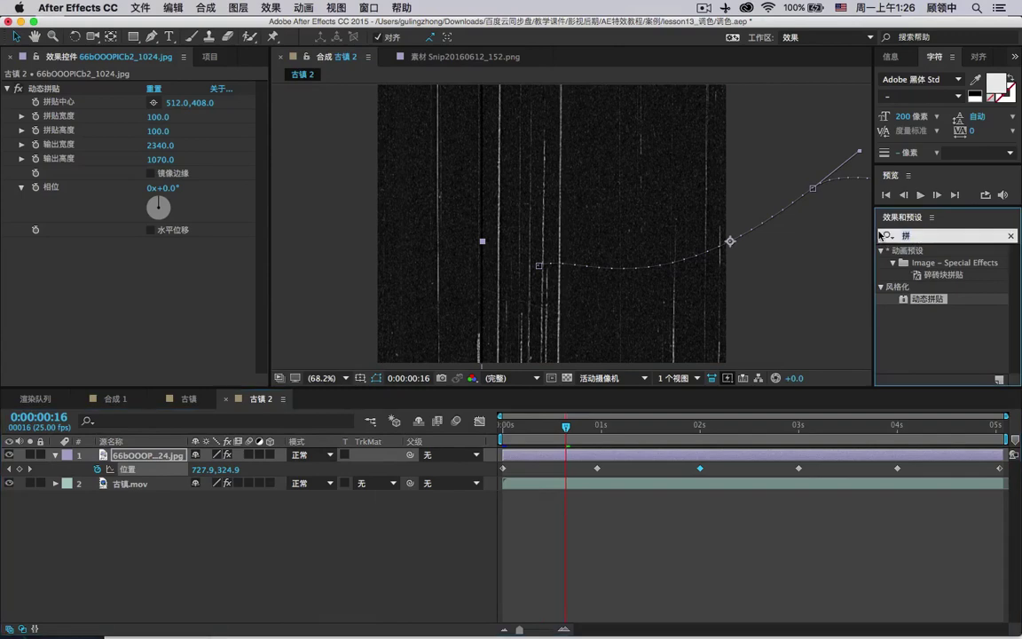
pyautogui.write('sejie')
pyautogui.press('BackSpace')
pyautogui.press('BackSpace')
pyautogui.press('BackSpace')
pyautogui.press('BackSpace')
pyautogui.press('BackSpace')
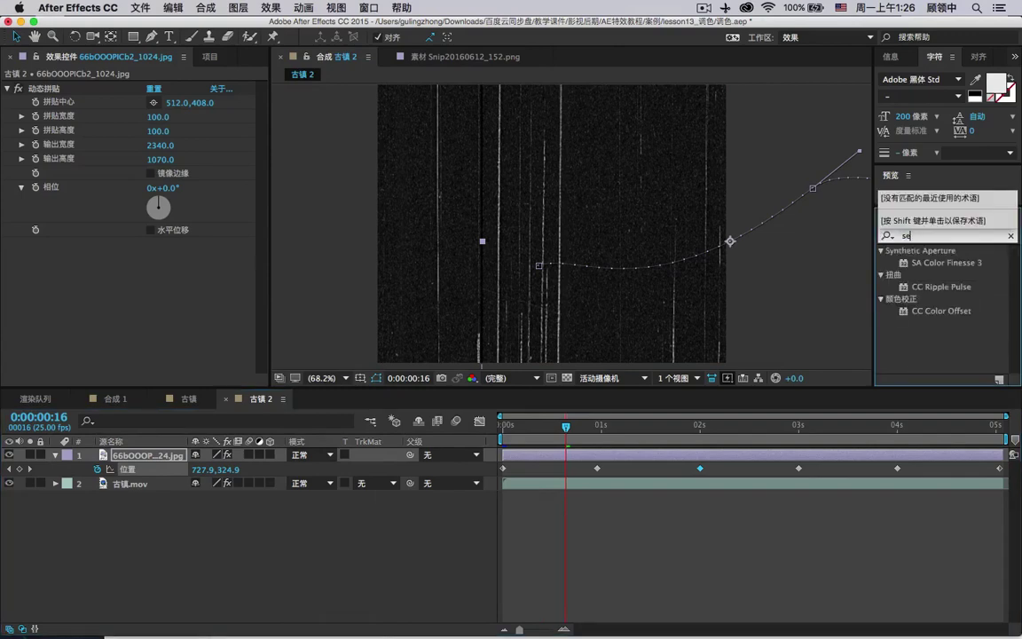
pyautogui.write('jies')
pyautogui.press('BackSpace')
pyautogui.press('BackSpace')
pyautogui.press('BackSpace')
pyautogui.press('BackSpace')
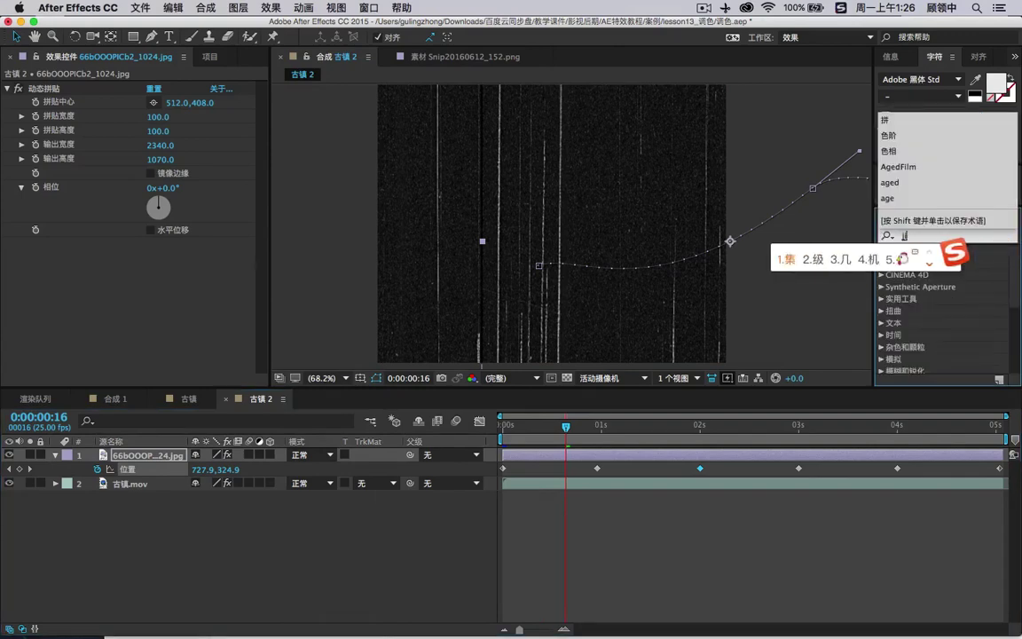
pyautogui.write('sejie')
pyautogui.press('space')
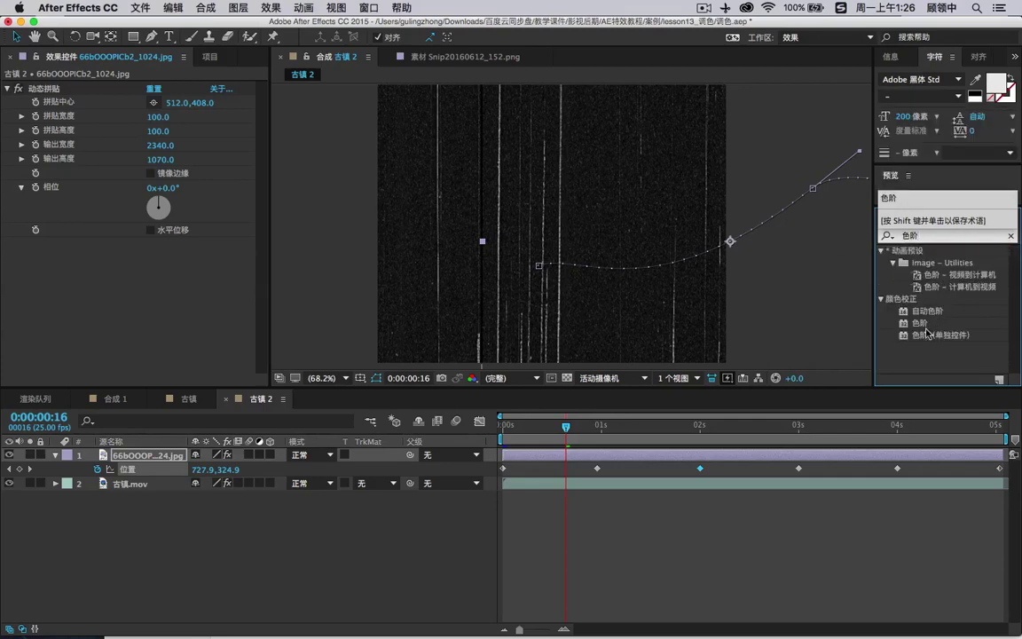
# - Apply the 色阶 effect to the scratch image layer with 输入黑色 10, 输入白色 251 and 灰度系数 0.79
pyautogui.moveTo(923, 324); pyautogui.dragTo(153, 267)
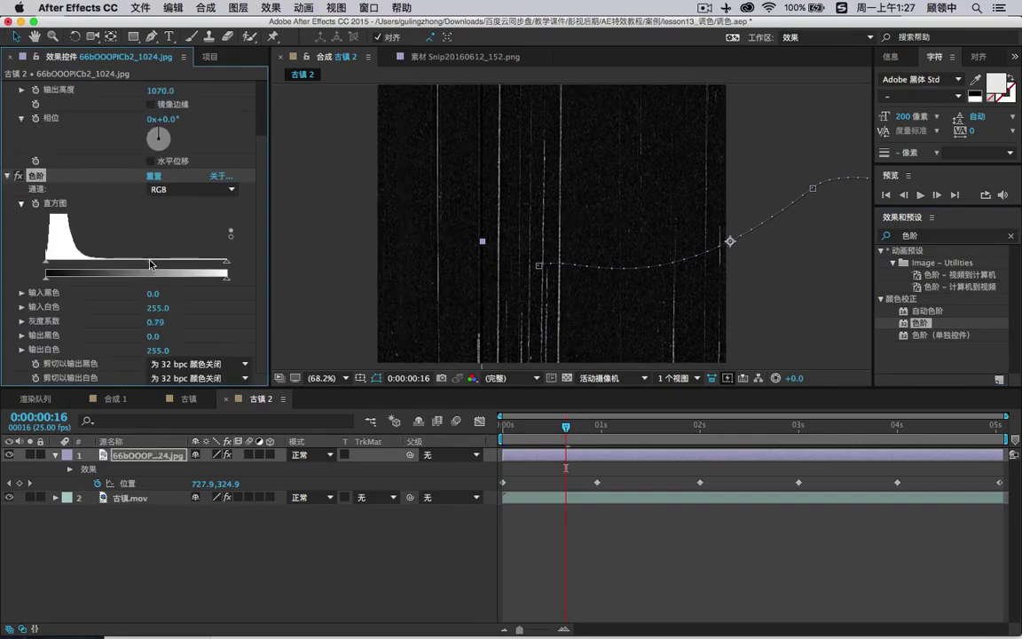
pyautogui.moveTo(45, 266); pyautogui.dragTo(59, 266)
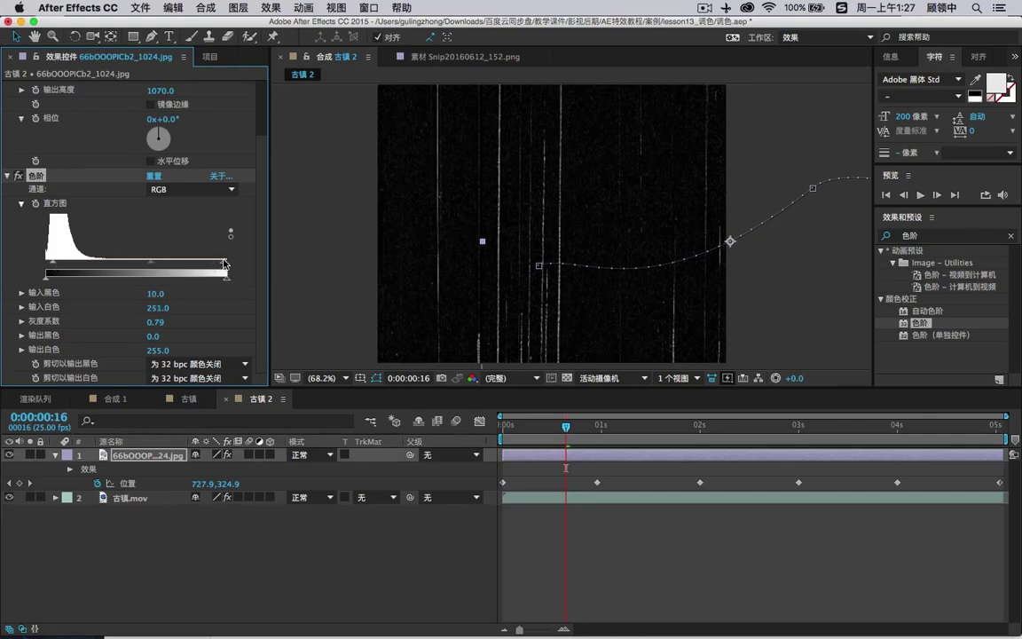
# - Set the scratch image layer's blend mode to 屏幕 and preview the blended scratches up to about 0:00:03:02
pyautogui.click(310, 455)
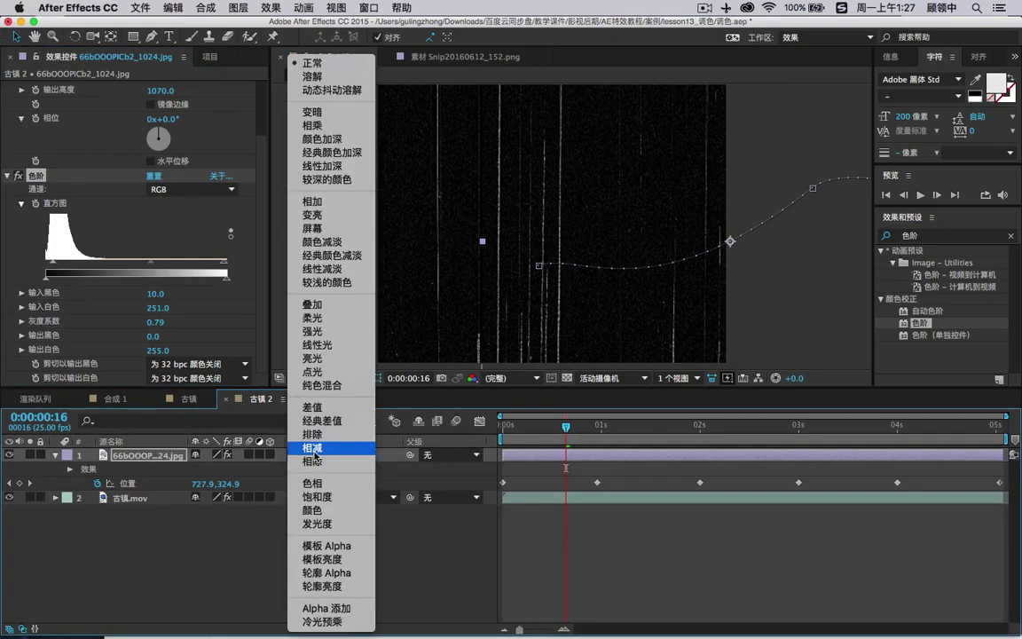
pyautogui.click(313, 228)
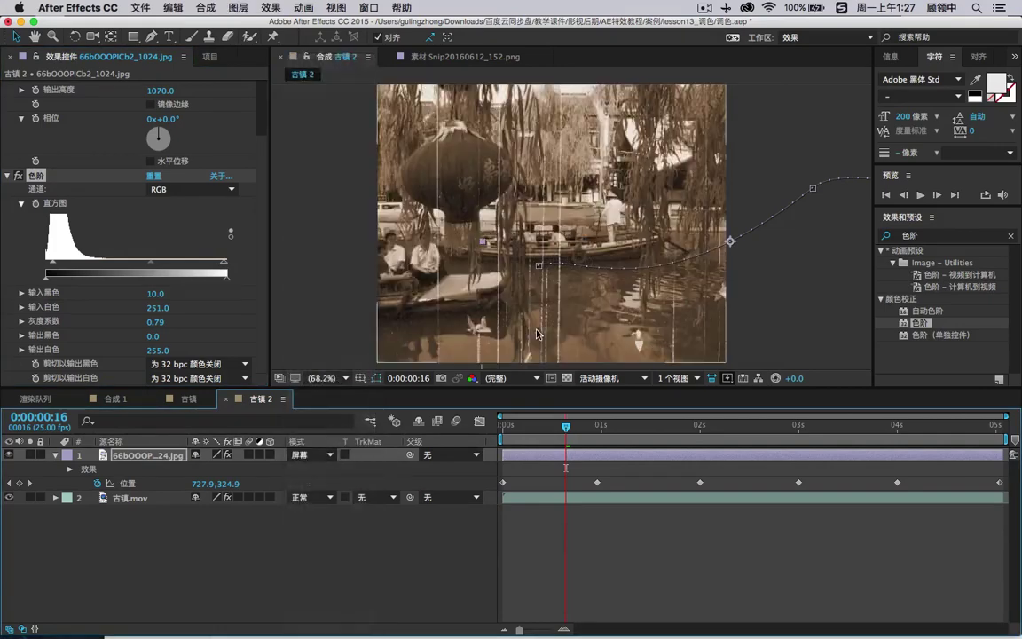
pyautogui.moveTo(585, 435); pyautogui.dragTo(753, 426)
pyautogui.press('space')
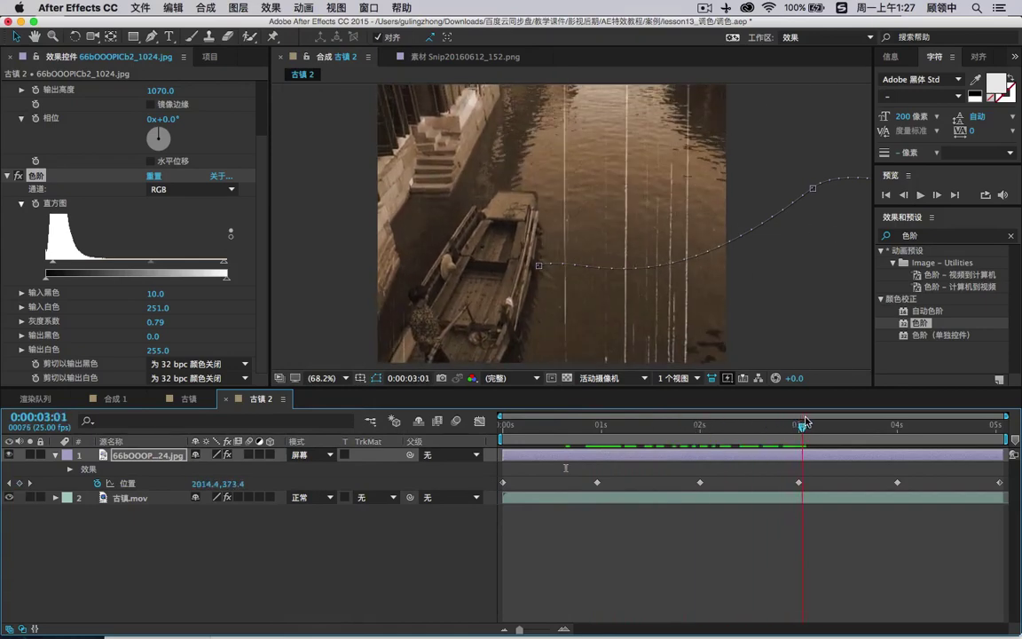
# - Set 输入白色 to 255 and 输出白色 to 175 in the 色阶 effect, and check the softened scratches up to 0:00:03:16
pyautogui.moveTo(227, 263); pyautogui.dragTo(244, 267)
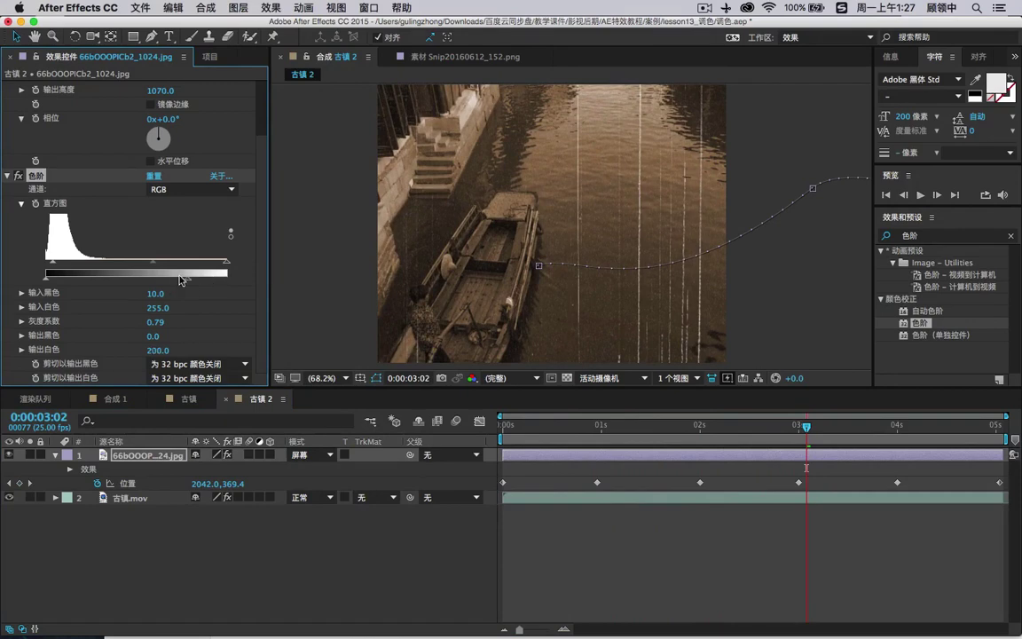
pyautogui.moveTo(138, 281); pyautogui.dragTo(123, 281)
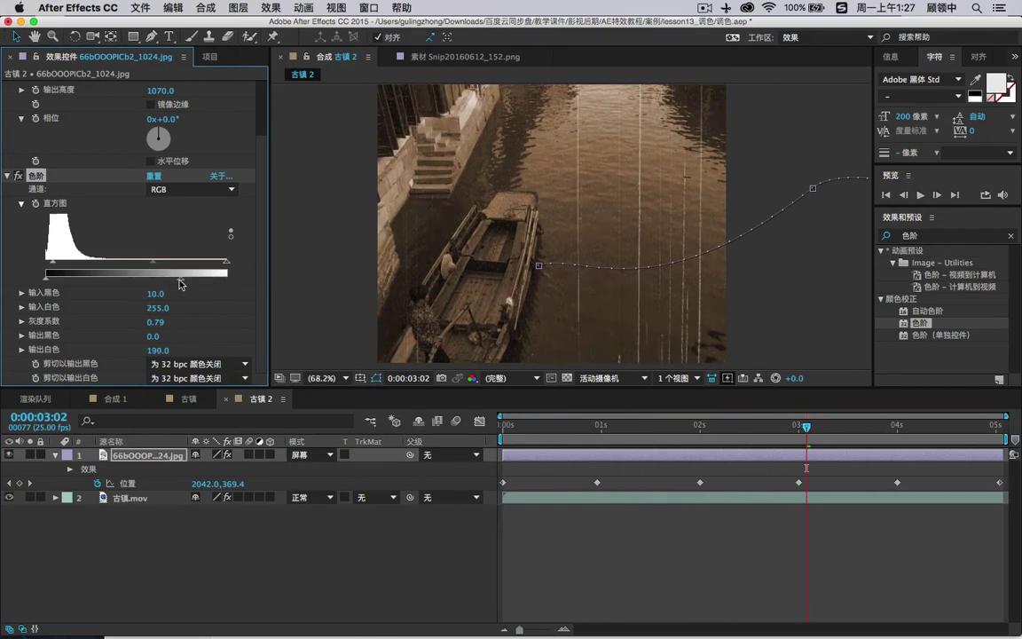
pyautogui.moveTo(166, 280); pyautogui.dragTo(170, 282)
pyautogui.moveTo(707, 429); pyautogui.dragTo(850, 434)
pyautogui.press('space')
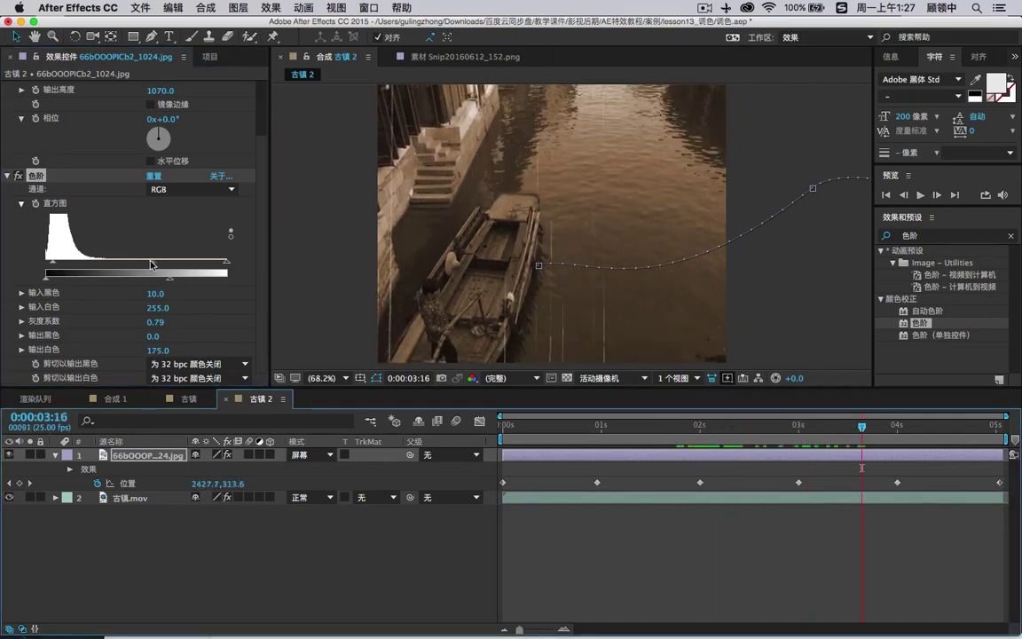
# - Set the 色阶 effect's 灰度系数 to 0.99 and play back the composition from 0:00:03:16
pyautogui.moveTo(152, 264); pyautogui.dragTo(140, 264)
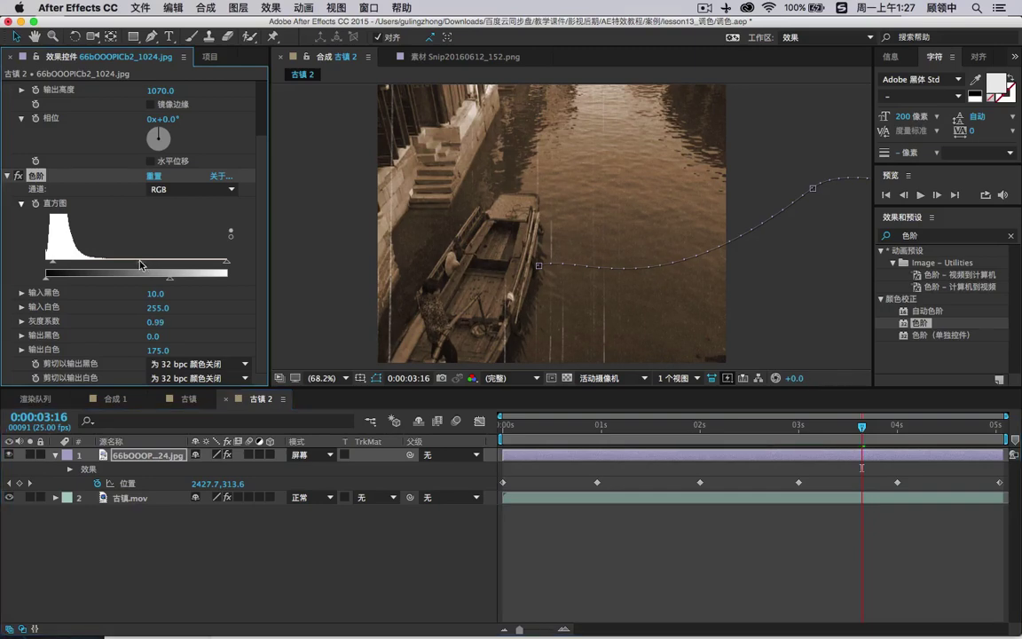
pyautogui.click(920, 196)
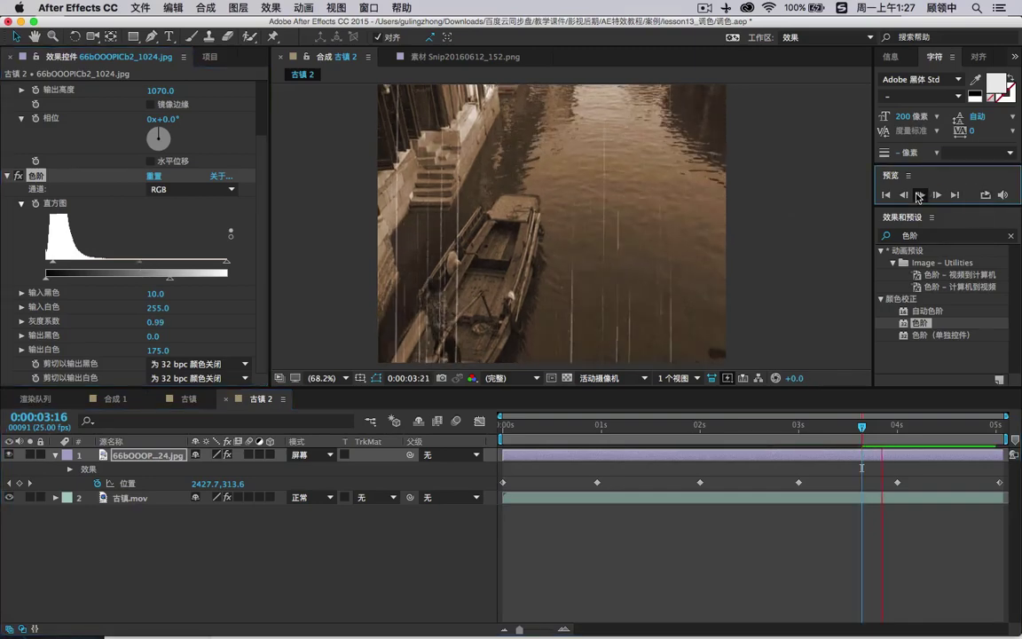